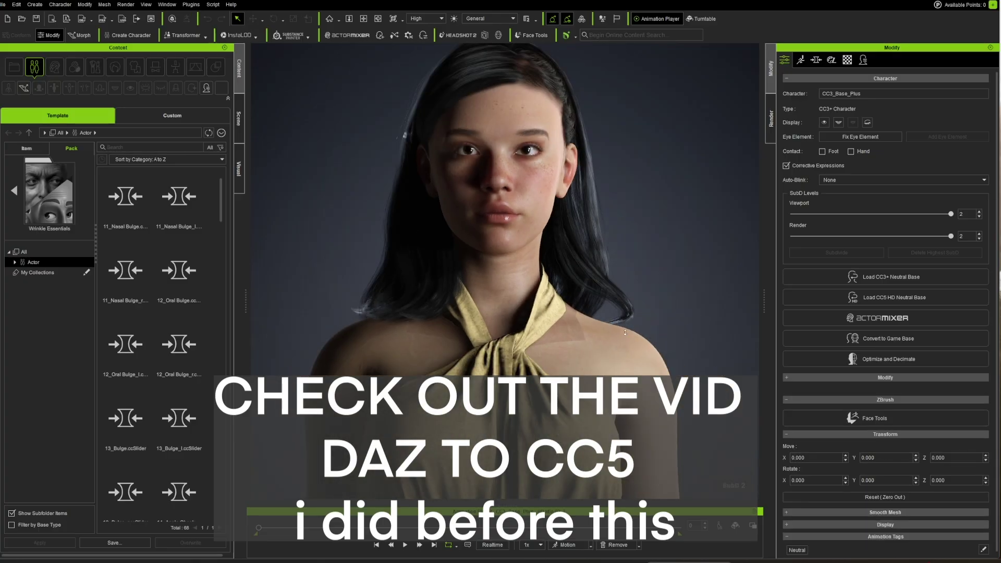
Apply the A-Pose calibration pose to the character, with the whole body in view
{"action": "right_click_drag", "start_coordinate": [626, 333], "coordinate": [617, 351], "text": "alt"}
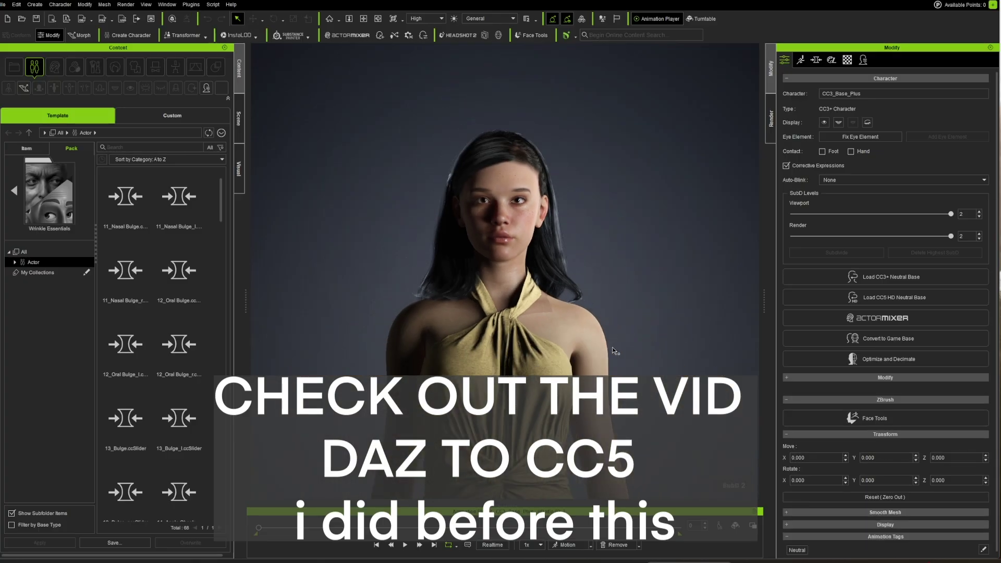
{"action": "middle_click_drag", "start_coordinate": [640, 293], "coordinate": [797, 274]}
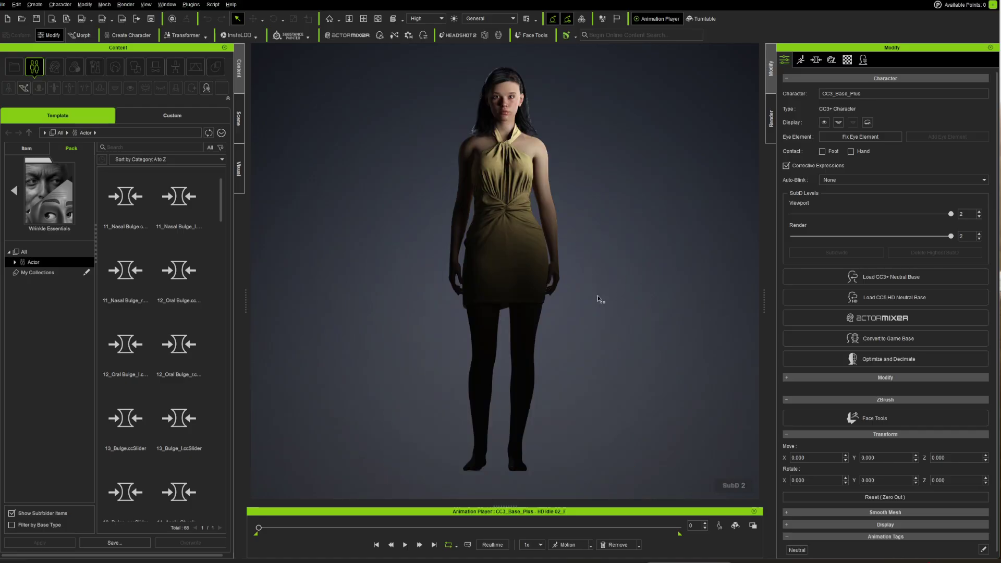
{"action": "scroll", "coordinate": [581, 277], "scroll_direction": "up", "scroll_amount": 3}
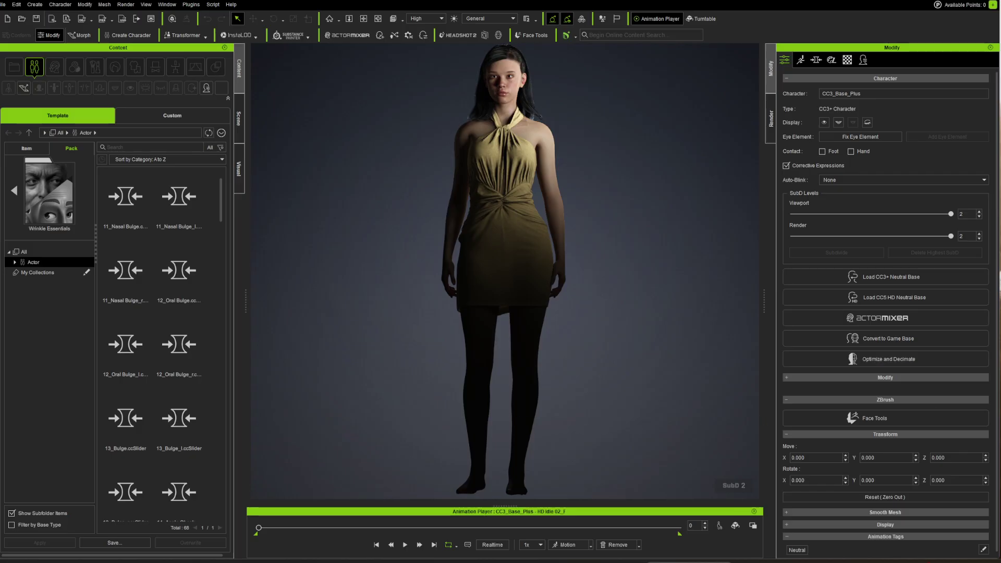
{"action": "left_click", "coordinate": [578, 550]}
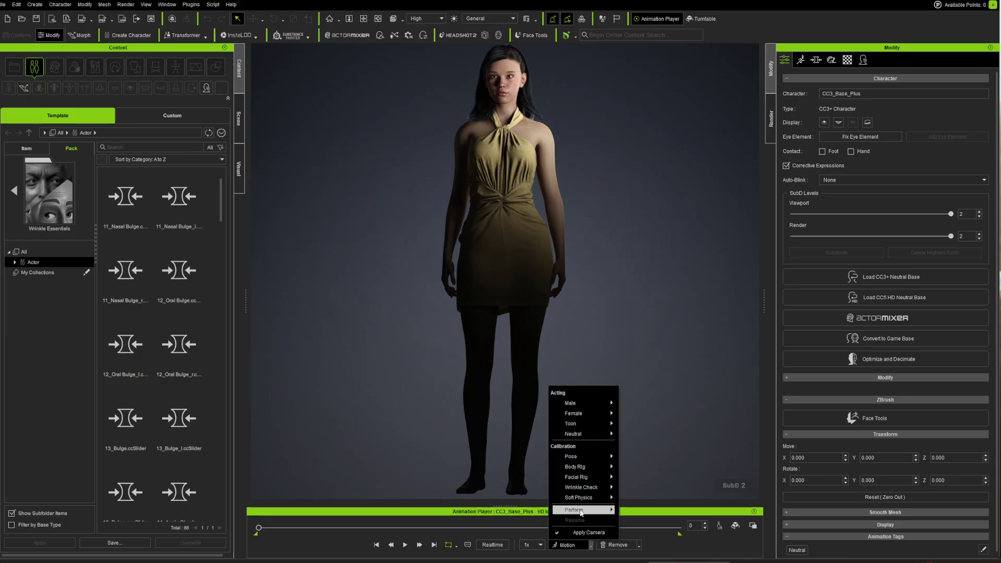
{"action": "mouse_move", "coordinate": [576, 458]}
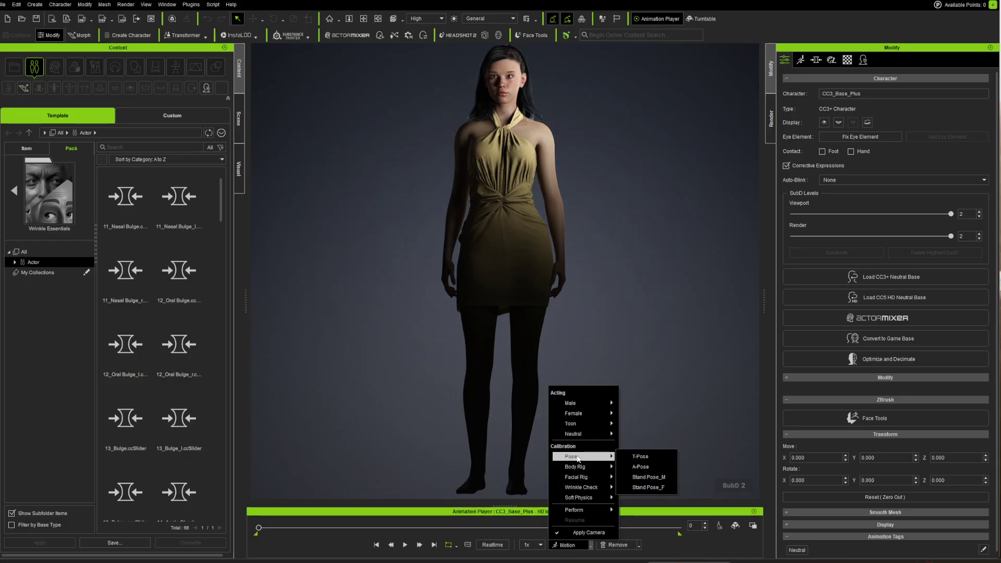
{"action": "left_click", "coordinate": [646, 467]}
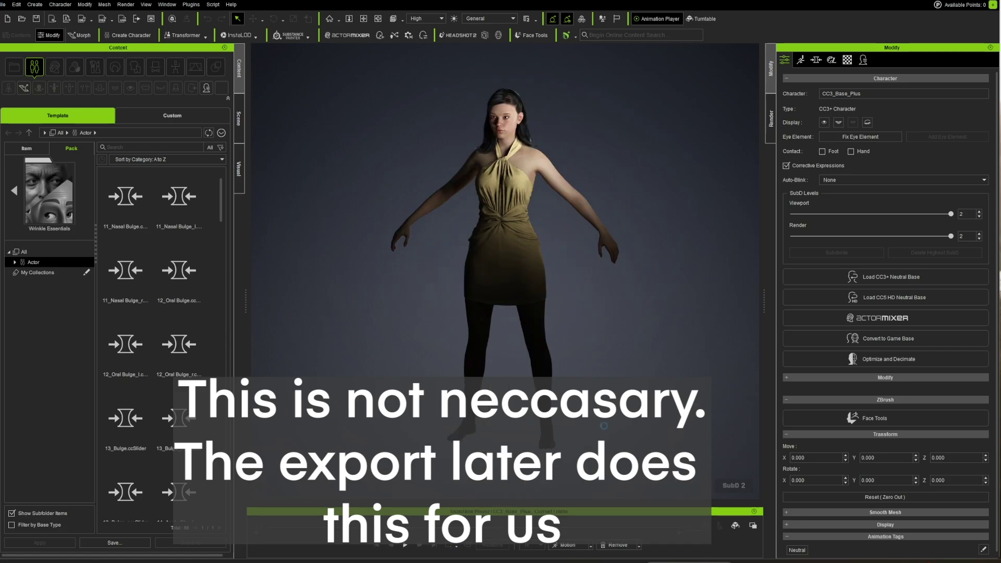
Open the FBX export settings for the clothed character
{"action": "mouse_move", "coordinate": [585, 363]}
{"action": "middle_mouse_down"}
{"action": "mouse_move", "coordinate": [628, 323]}
{"action": "mouse_move", "coordinate": [579, 373]}
{"action": "middle_mouse_up"}
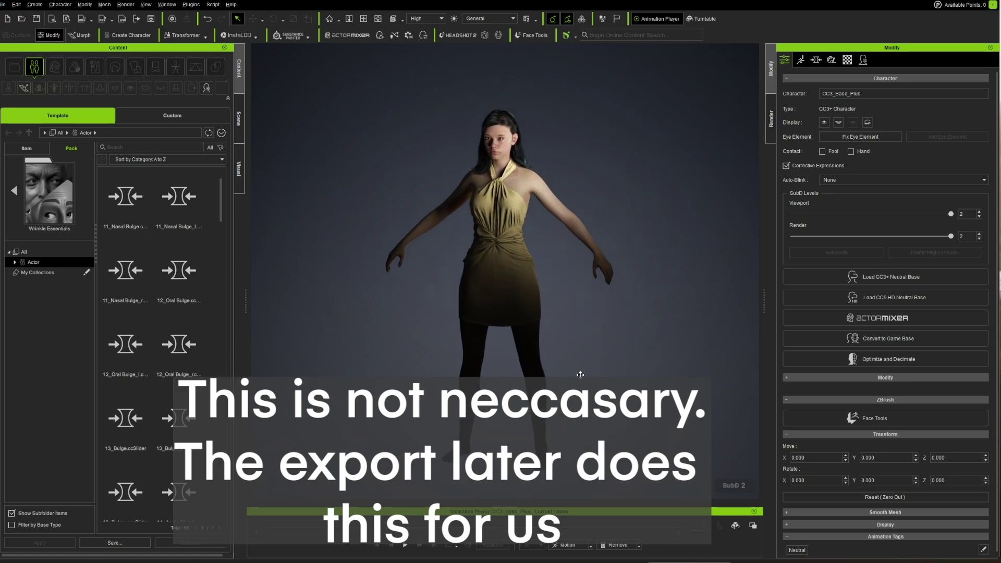
{"action": "right_click_drag", "start_coordinate": [659, 292], "coordinate": [677, 291]}
{"action": "scroll", "coordinate": [599, 287], "scroll_direction": "up", "scroll_amount": 5}
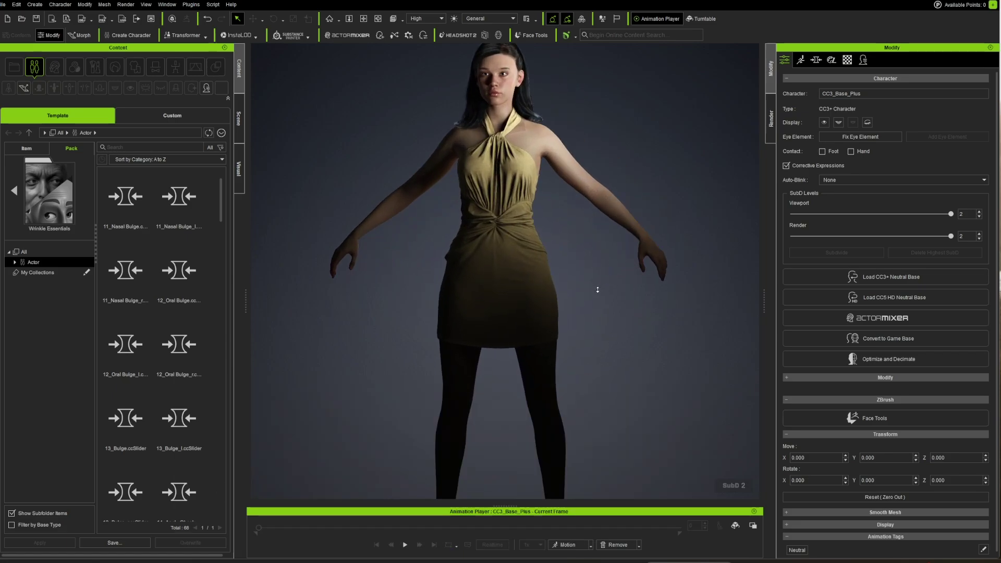
{"action": "left_click", "coordinate": [4, 5]}
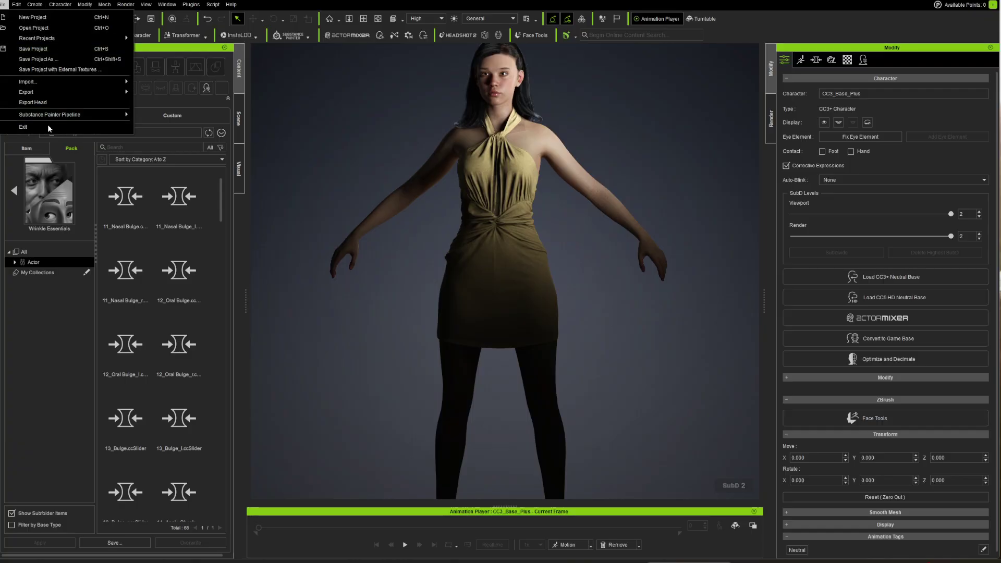
{"action": "mouse_move", "coordinate": [53, 93]}
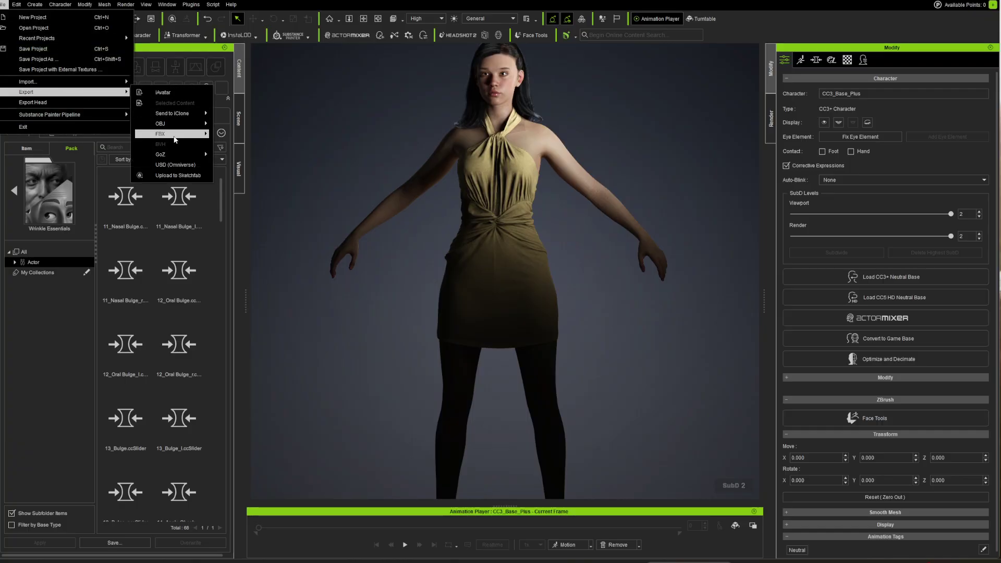
{"action": "mouse_move", "coordinate": [186, 134]}
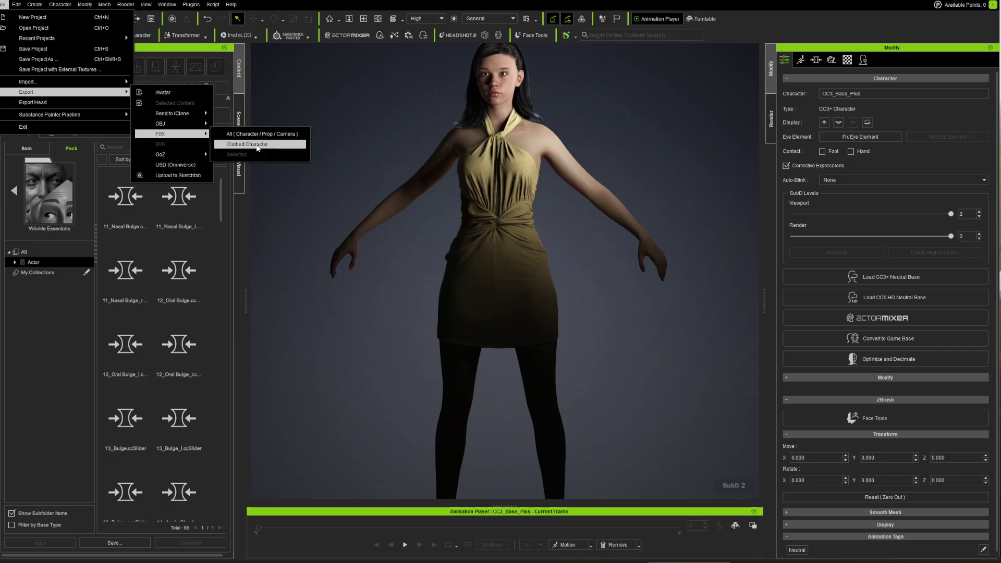
{"action": "left_click", "coordinate": [257, 148]}
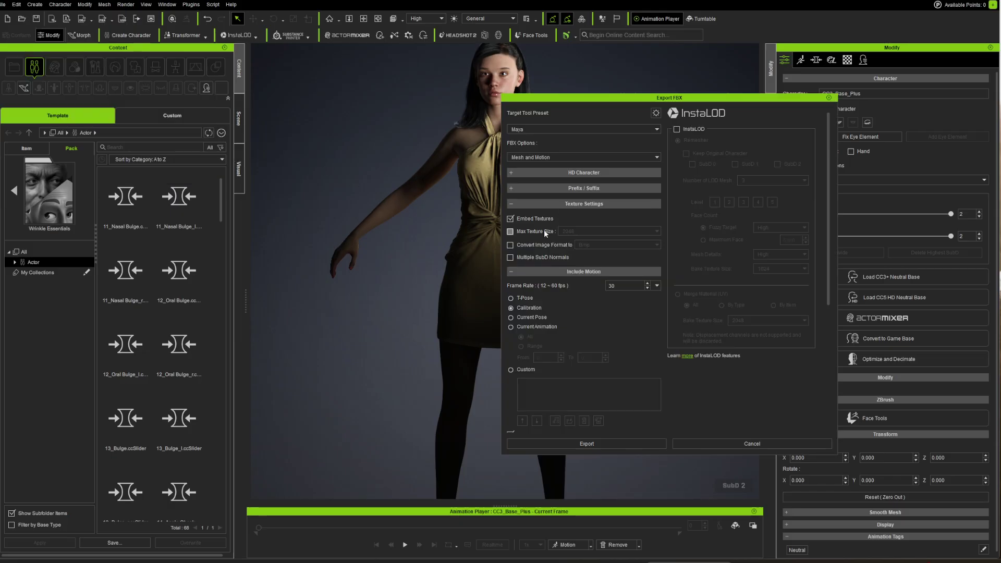
Set the export's target tool preset to Unreal (UE5 Skeleton) and the FBX option to Mesh
{"action": "left_click", "coordinate": [529, 129]}
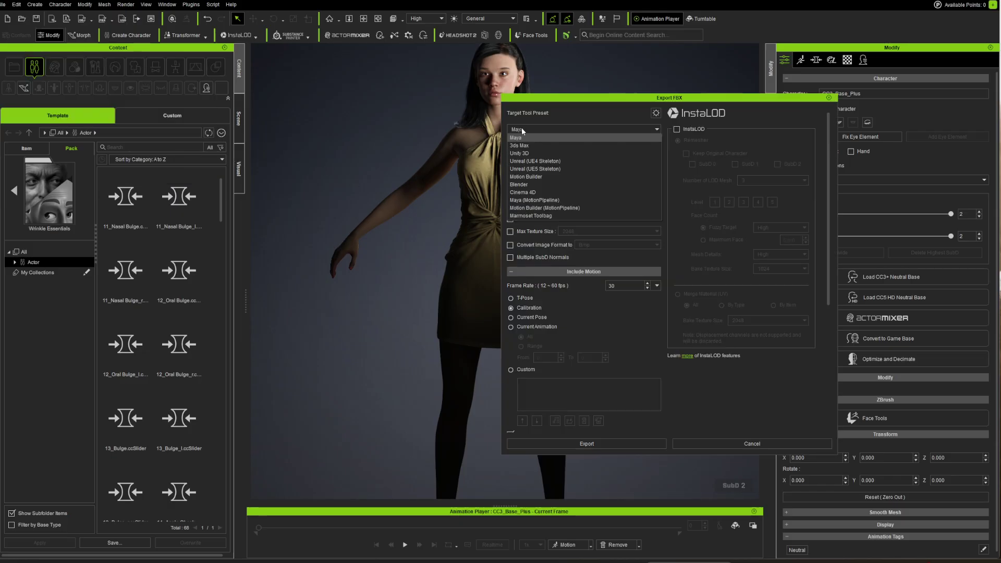
{"action": "left_click", "coordinate": [536, 169]}
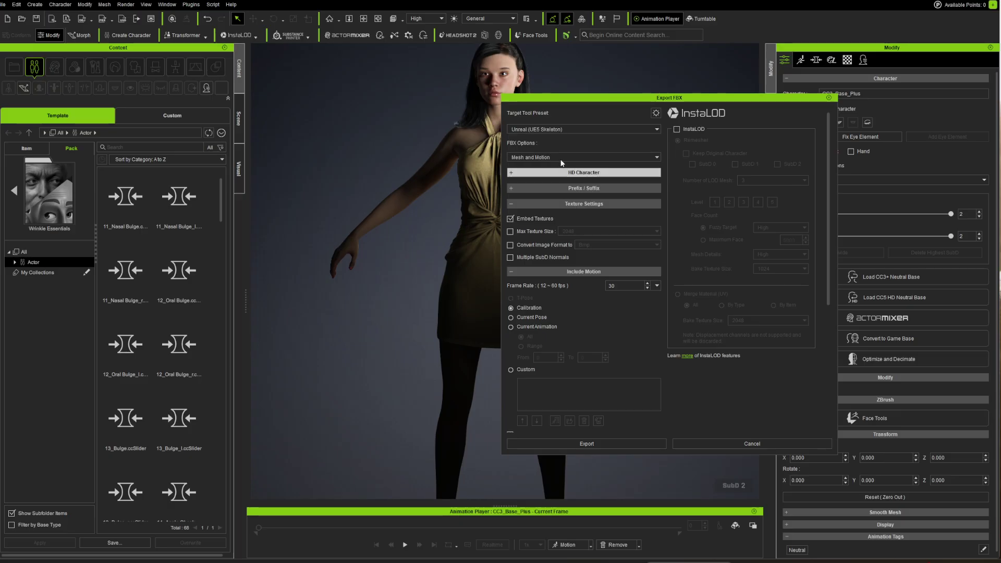
{"action": "left_click", "coordinate": [541, 156]}
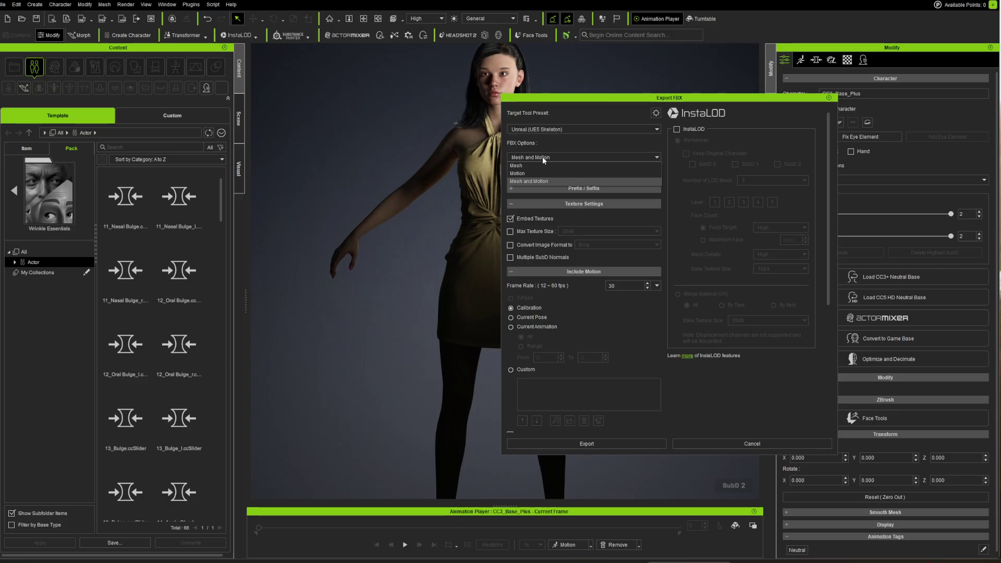
{"action": "left_click", "coordinate": [523, 165]}
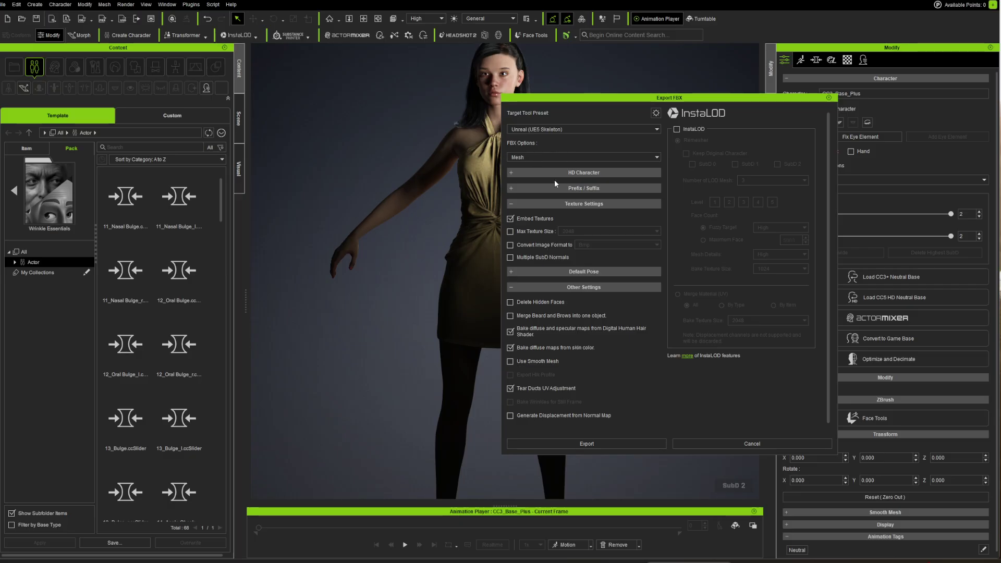
Set the HD character subdivision level to SubD 1 and review the prefix and suffix options
{"action": "left_click", "coordinate": [523, 173]}
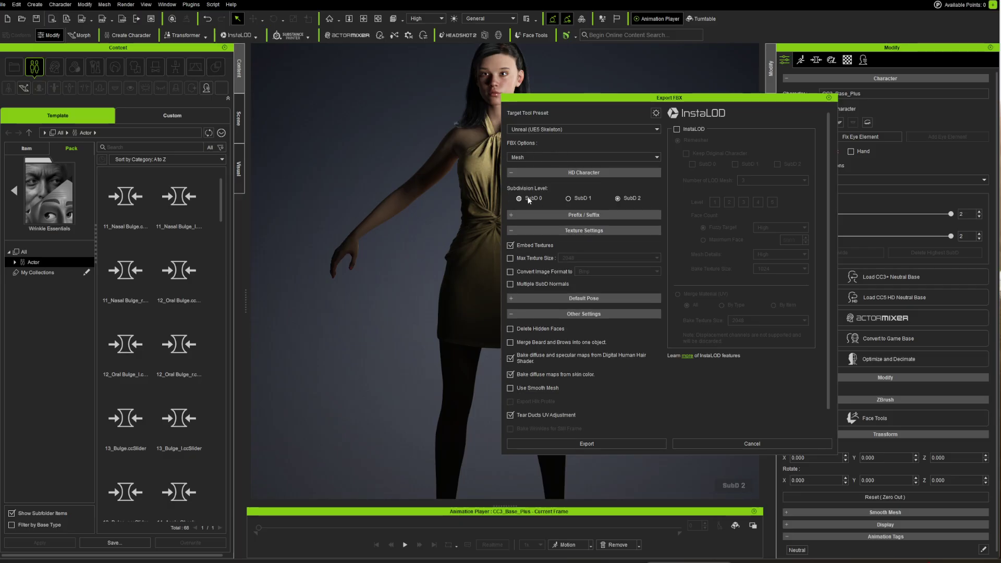
{"action": "left_click", "coordinate": [568, 199]}
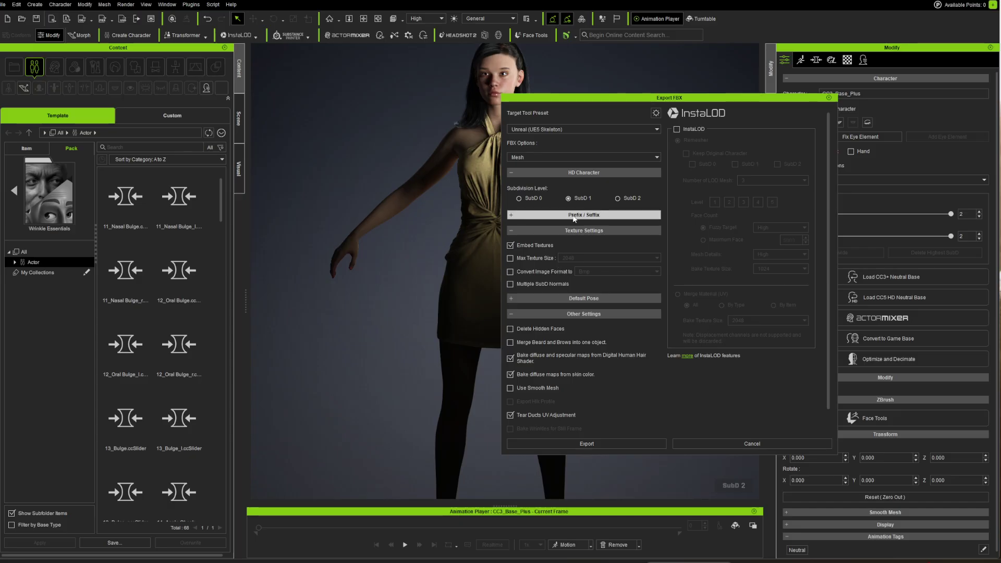
{"action": "left_click", "coordinate": [537, 216]}
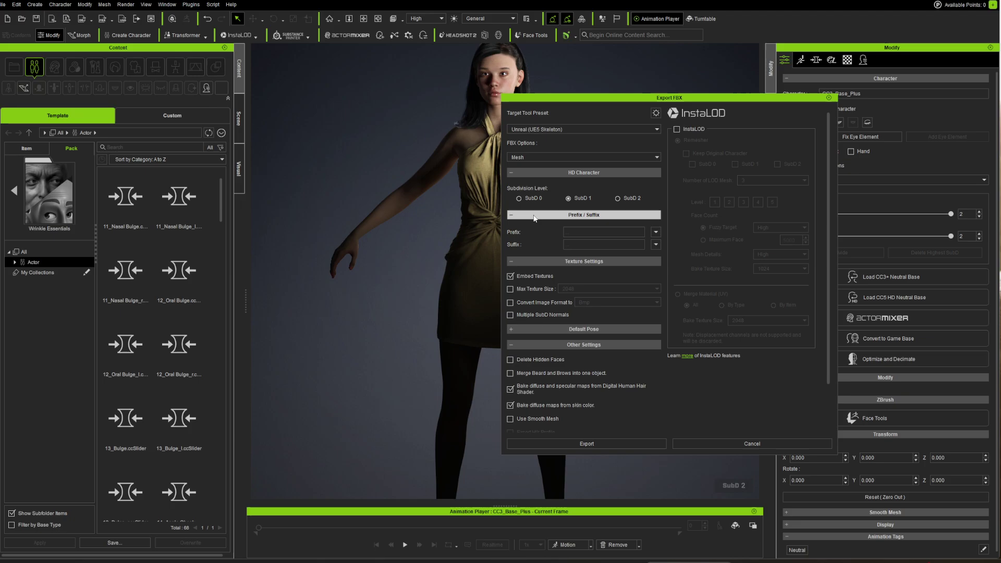
{"action": "left_click", "coordinate": [537, 215]}
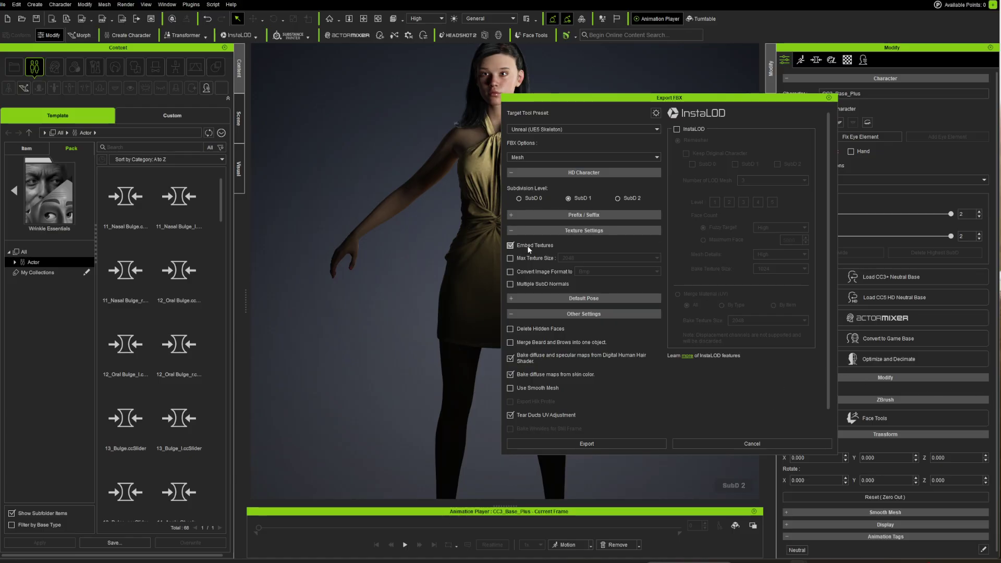
Disable Embed Textures, baking maps from the Digital Human Hair Shader and Tear Ducts UV Adjustment; enable Delete Hidden Faces and Use Smooth Mesh
{"action": "left_click", "coordinate": [510, 245]}
{"action": "left_click", "coordinate": [510, 329]}
{"action": "left_click", "coordinate": [525, 297]}
{"action": "left_click", "coordinate": [525, 298]}
{"action": "left_click", "coordinate": [526, 357]}
Check the remaining export options and export the character to FBX
{"action": "scroll", "coordinate": [624, 385], "scroll_direction": "down", "scroll_amount": 1}
{"action": "scroll", "coordinate": [622, 388], "scroll_direction": "down", "scroll_amount": 2}
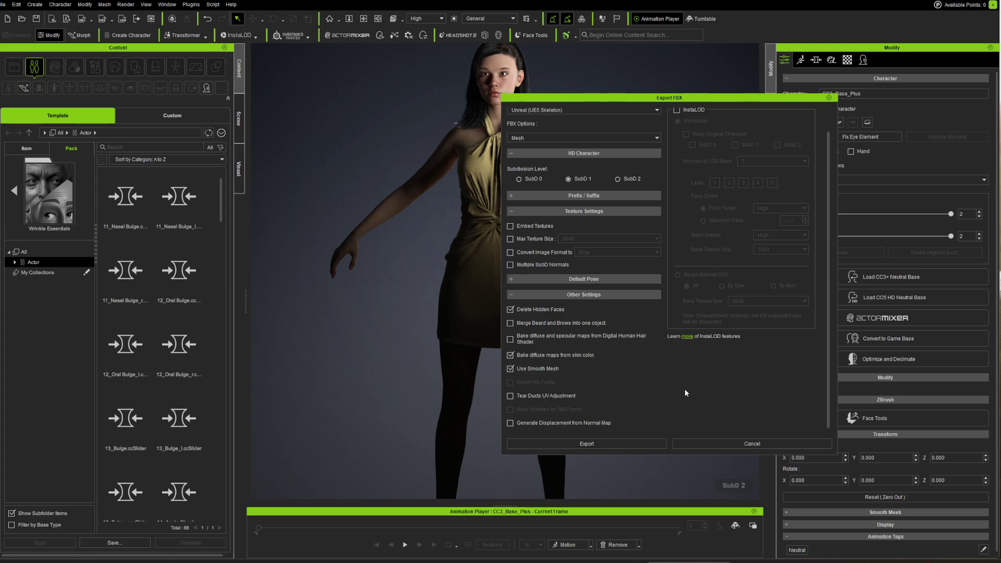
{"action": "left_click", "coordinate": [587, 444]}
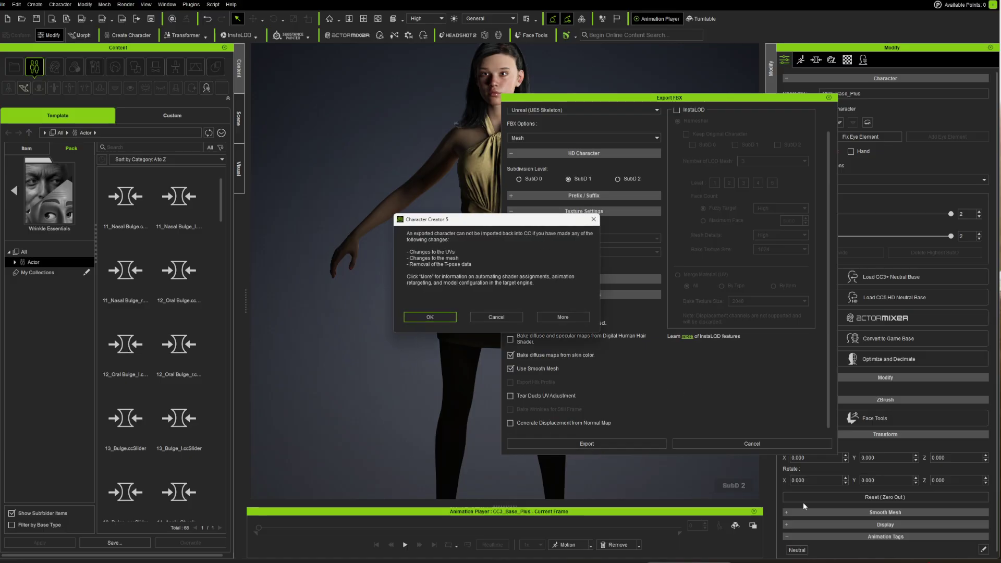
{"action": "key", "text": "Return"}
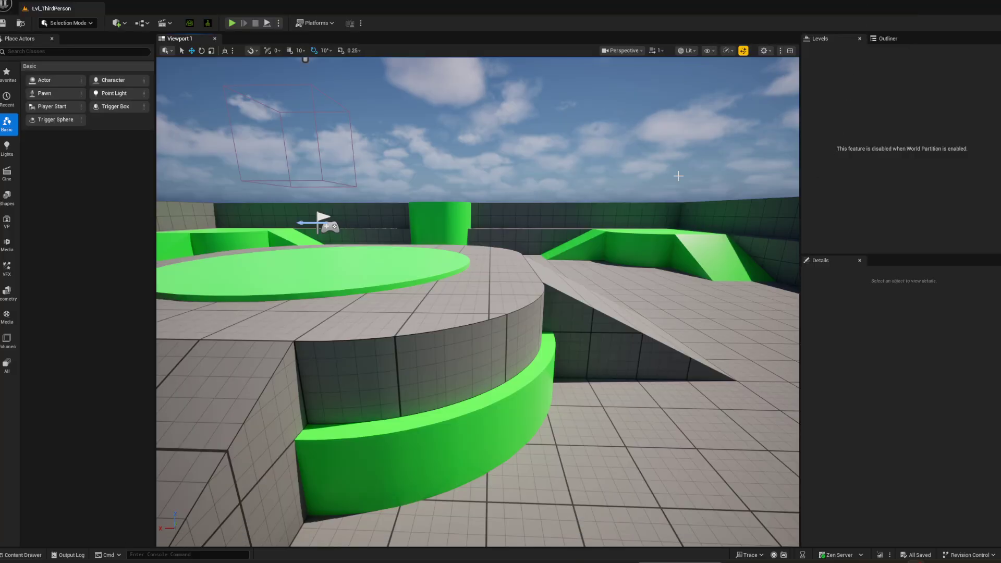
Switch to Unreal Editor, open the plugin browser and search it for "cc"
{"action": "left_click", "coordinate": [67, 1]}
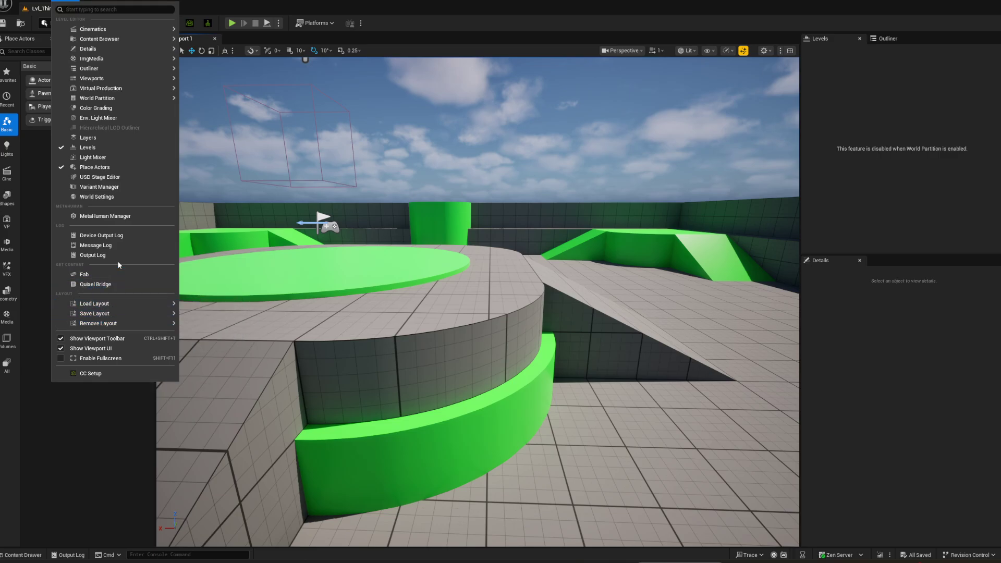
{"action": "key", "text": "Escape"}
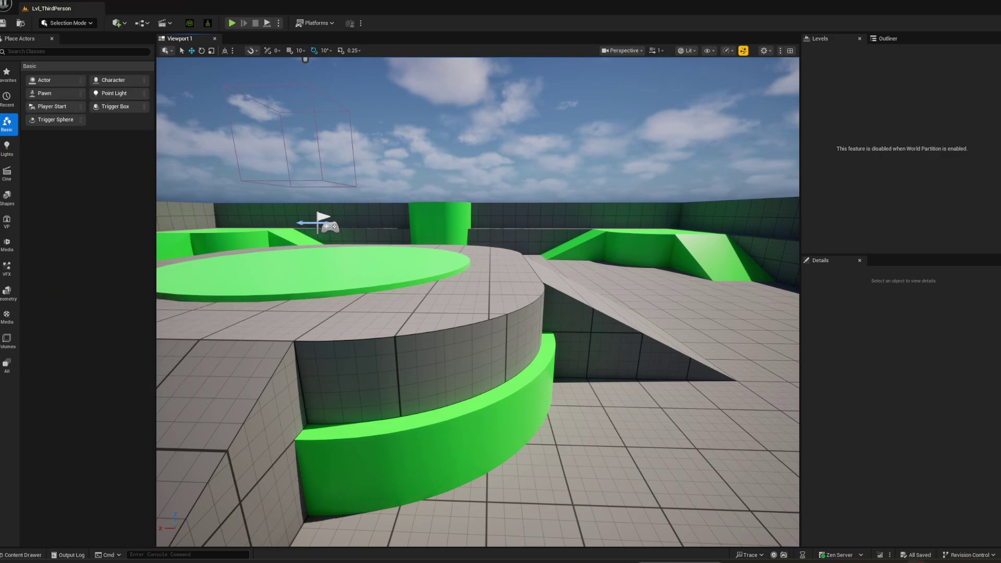
{"action": "left_click", "coordinate": [42, 5]}
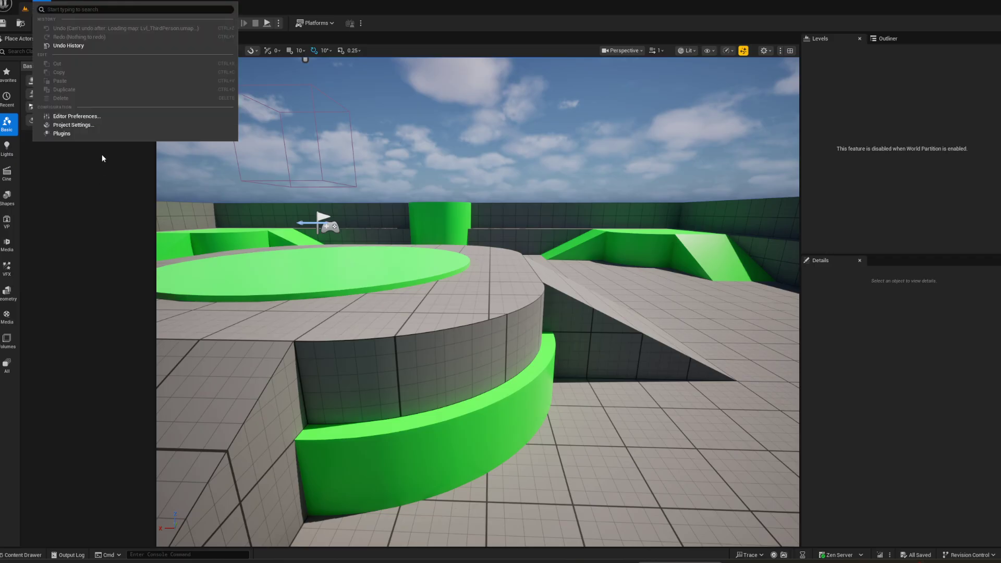
{"action": "left_click", "coordinate": [61, 134]}
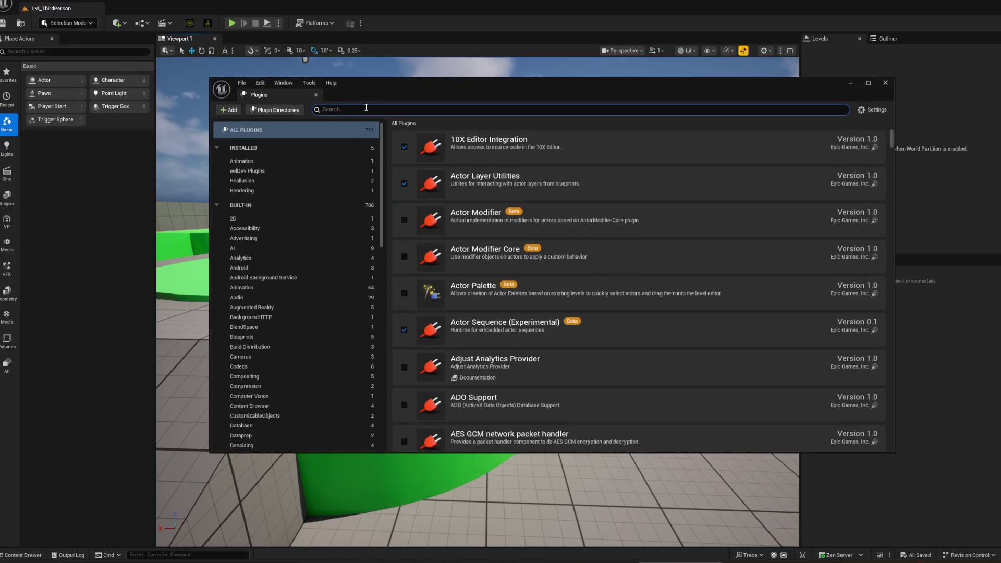
{"action": "type", "text": "cc"}
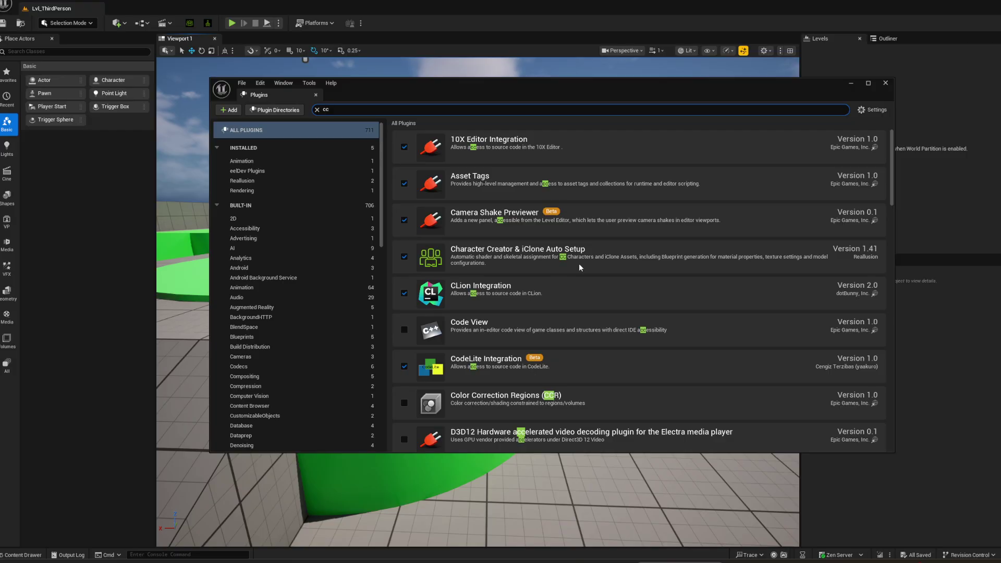
{"action": "scroll", "coordinate": [536, 261], "scroll_direction": "down", "scroll_amount": 5}
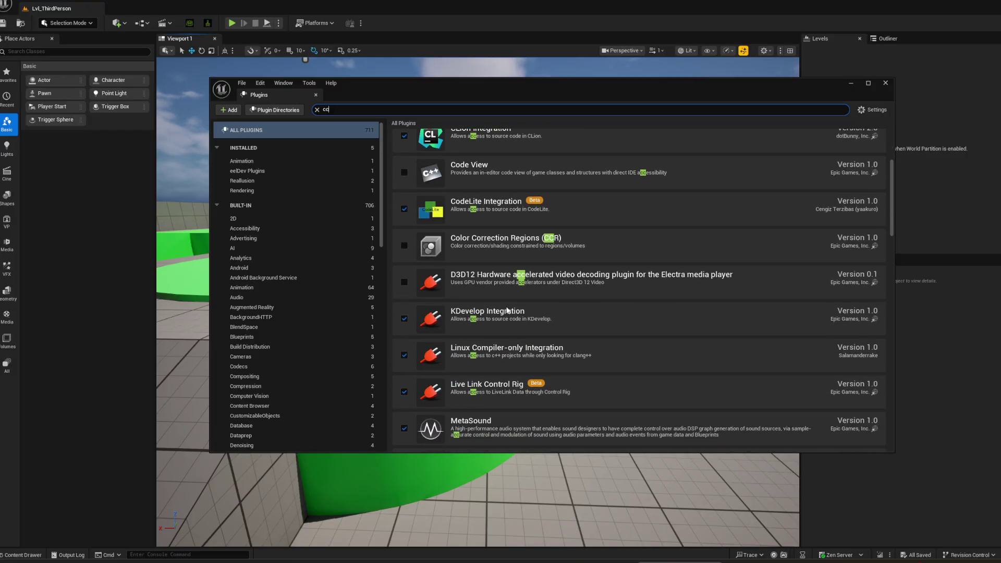
{"action": "scroll", "coordinate": [508, 311], "scroll_direction": "up", "scroll_amount": 2}
Search the plugins for "character", check the Character Creator & iClone Auto Setup and UE Control Rig entries, and close the plugin browser
{"action": "left_click_drag", "start_coordinate": [336, 109], "coordinate": [313, 110]}
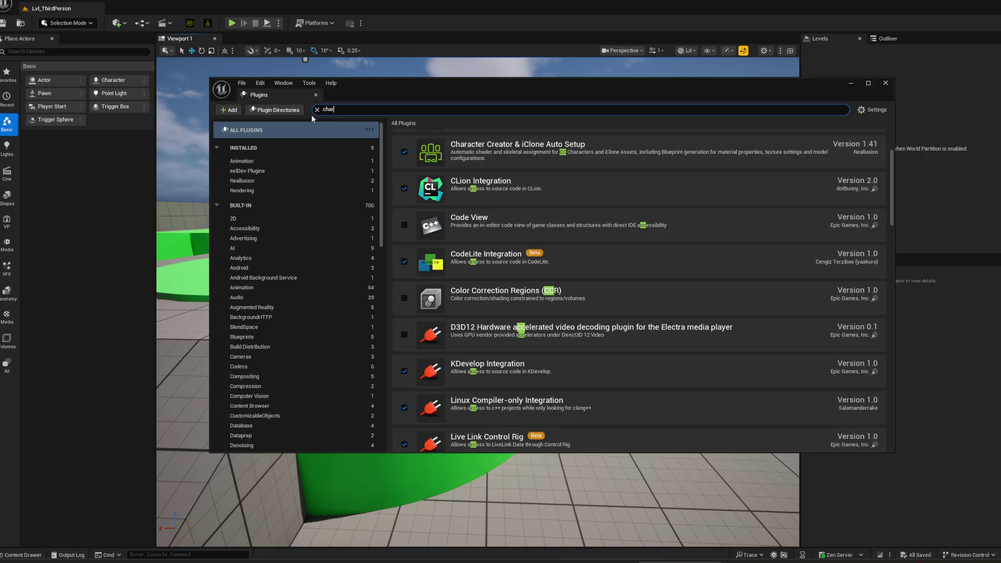
{"action": "type", "text": "character"}
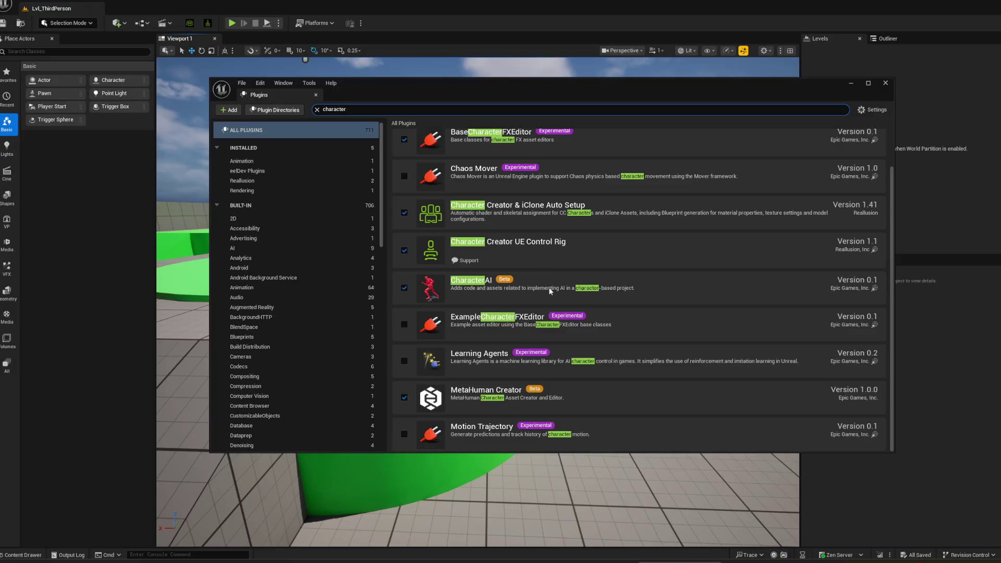
{"action": "scroll", "coordinate": [555, 315], "scroll_direction": "up", "scroll_amount": 2}
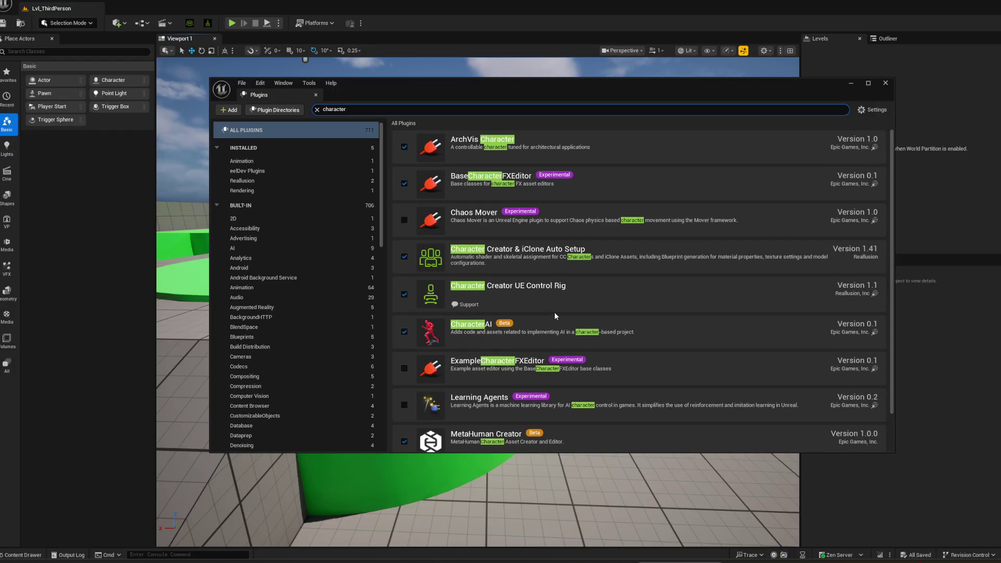
{"action": "scroll", "coordinate": [555, 312], "scroll_direction": "down", "scroll_amount": 2}
{"action": "scroll", "coordinate": [461, 399], "scroll_direction": "up", "scroll_amount": 2}
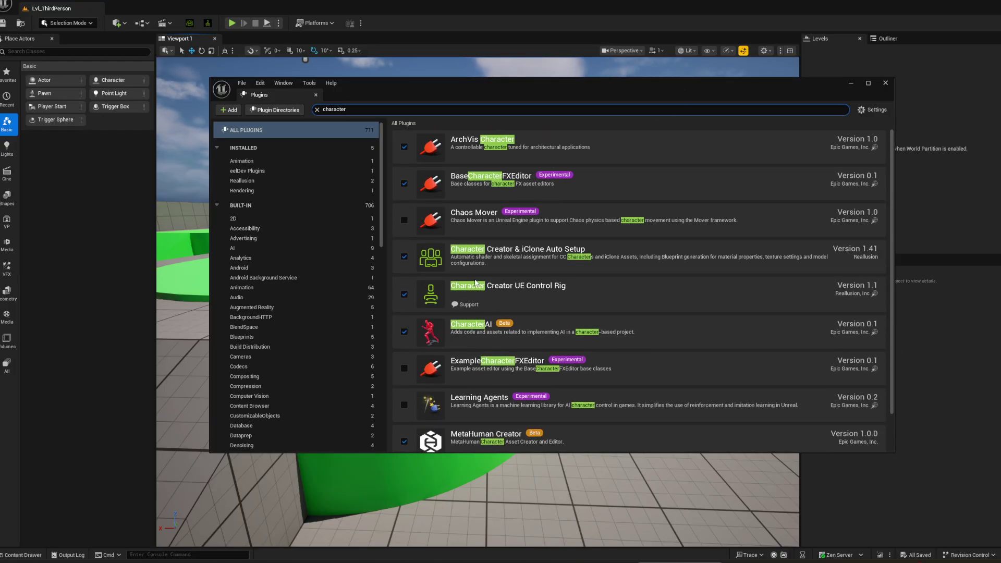
{"action": "left_click", "coordinate": [885, 84]}
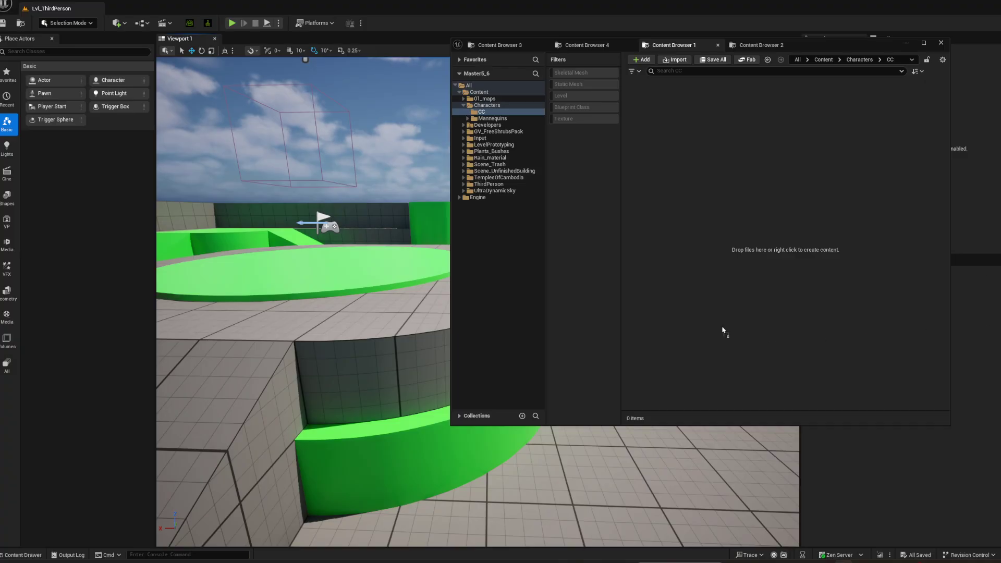
{"action": "left_click_drag", "start_coordinate": [675, 129], "coordinate": [675, 128]}
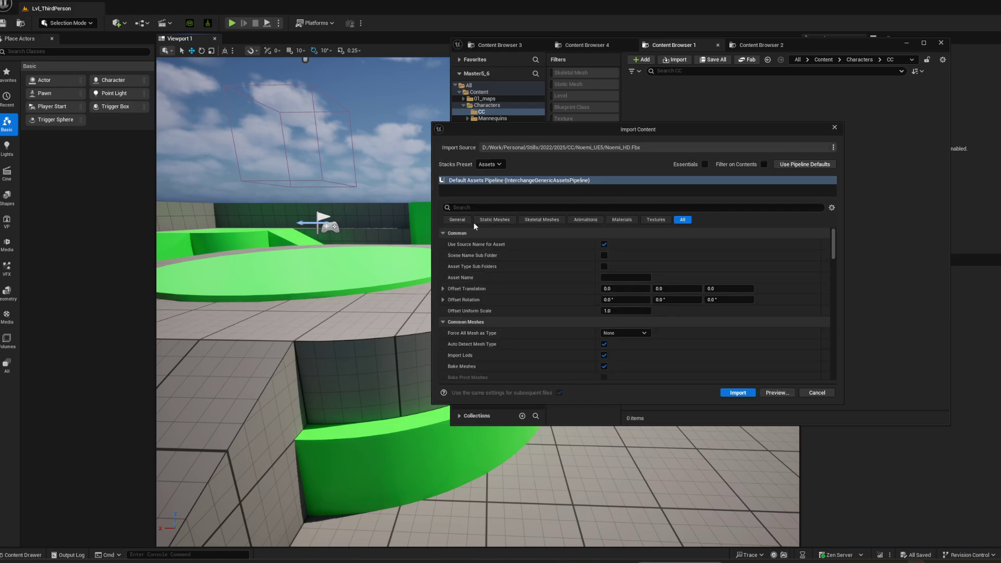
{"action": "left_click", "coordinate": [456, 220]}
{"action": "left_click", "coordinate": [496, 220]}
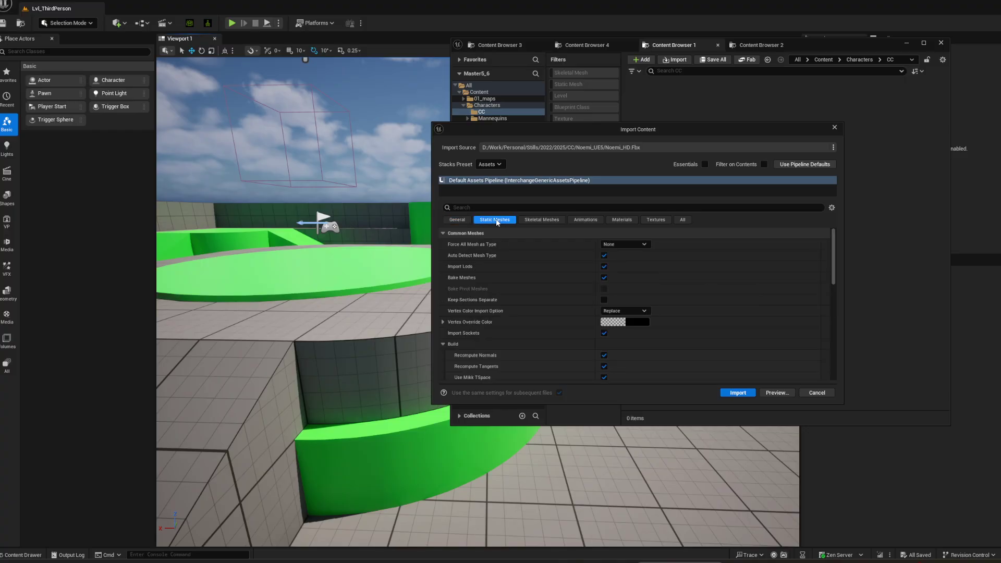
{"action": "left_click", "coordinate": [835, 127]}
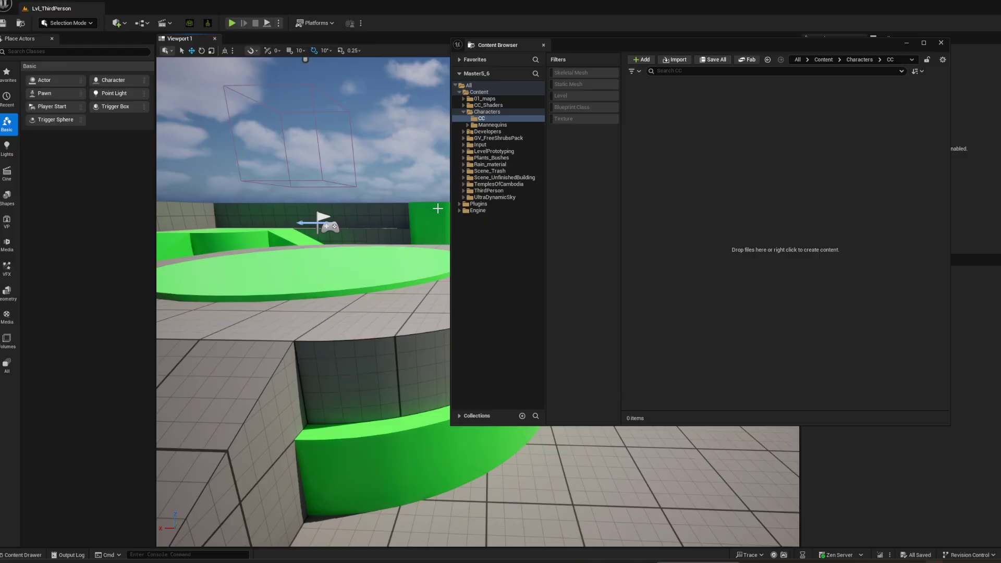
Set the Character Creator & iClone Auto Setup shader type to HQ Shader
{"action": "left_click", "coordinate": [191, 26]}
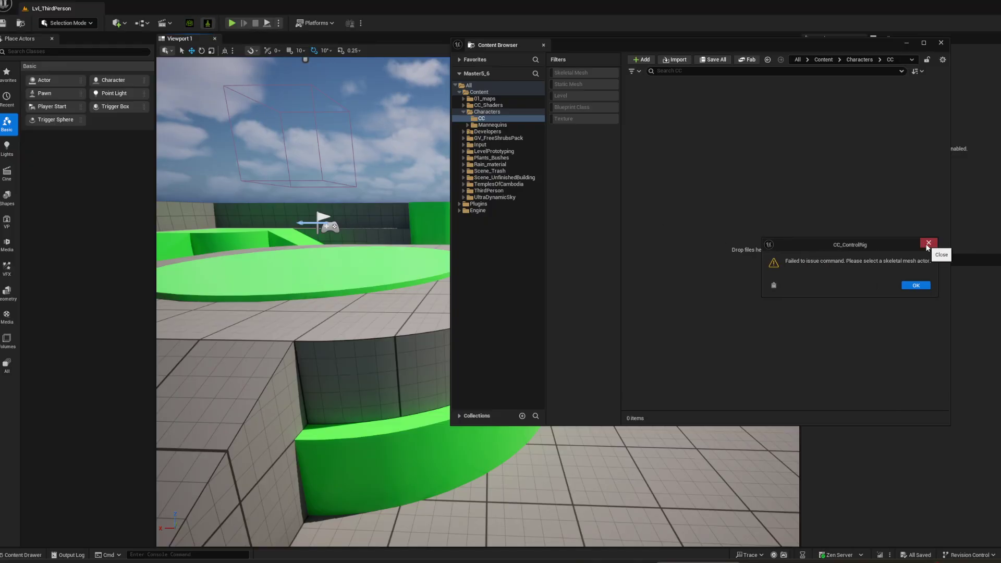
{"action": "left_click", "coordinate": [928, 246]}
{"action": "left_click", "coordinate": [188, 23]}
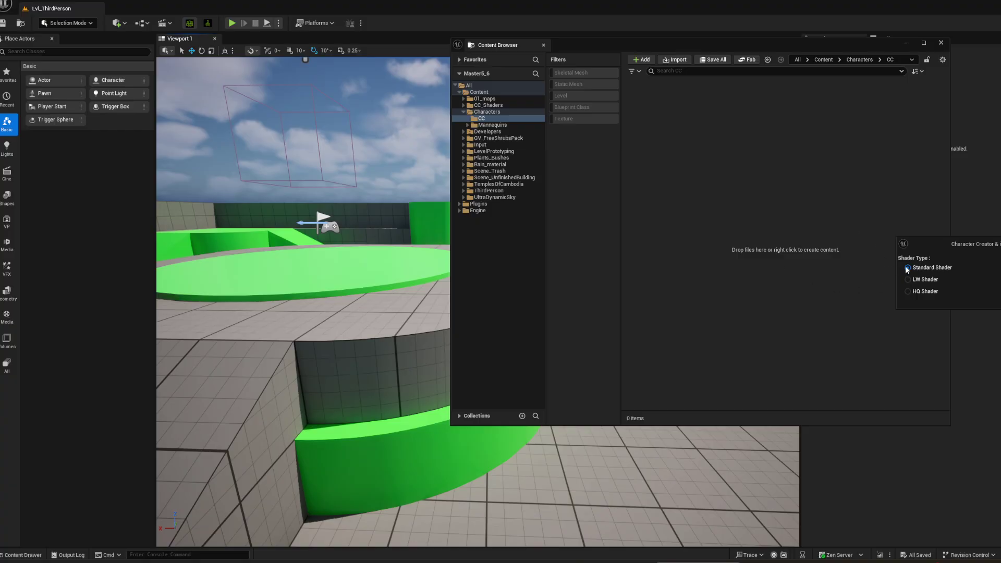
{"action": "left_click", "coordinate": [908, 292]}
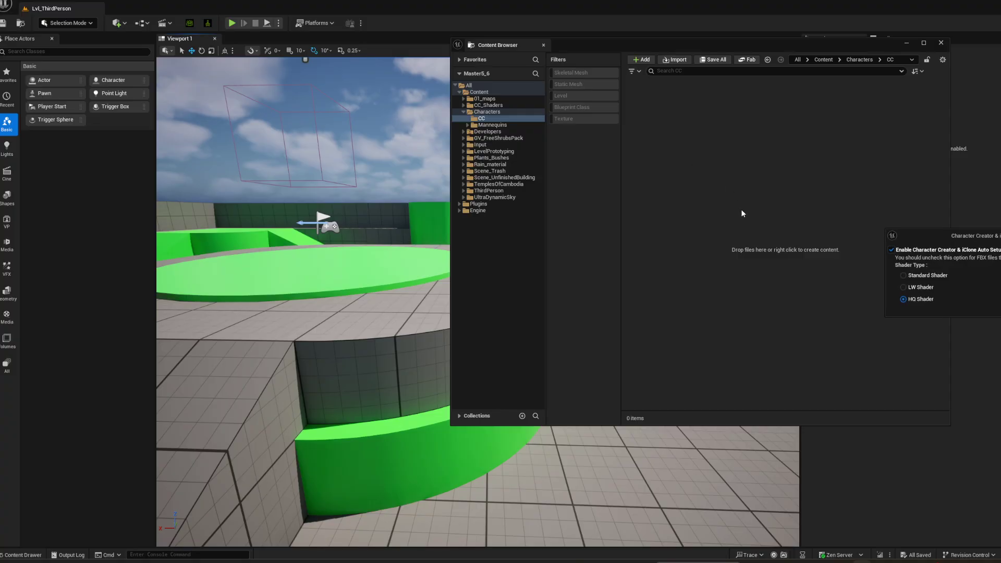
Import the Noemi_HD FBX into the Characters/CC folder with Auto Setup enabled and HQ Shader selected
{"action": "left_click_drag", "start_coordinate": [931, 235], "coordinate": [567, 197]}
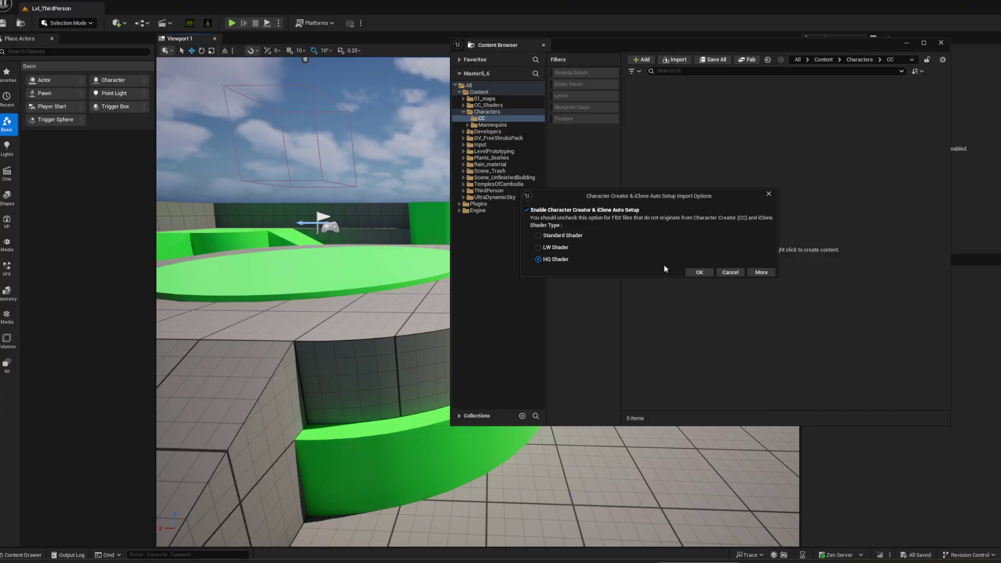
{"action": "left_click", "coordinate": [545, 260]}
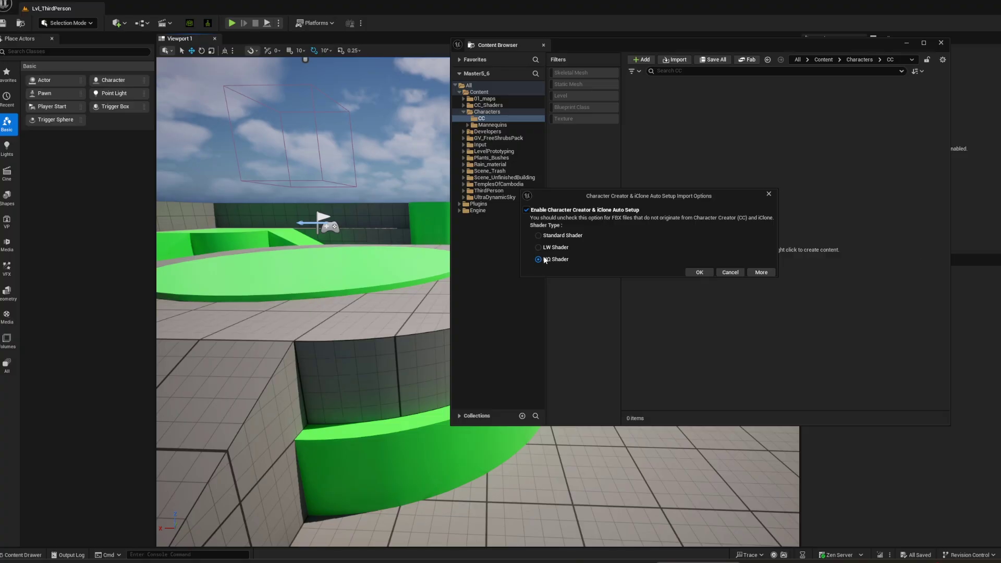
{"action": "left_click", "coordinate": [706, 272]}
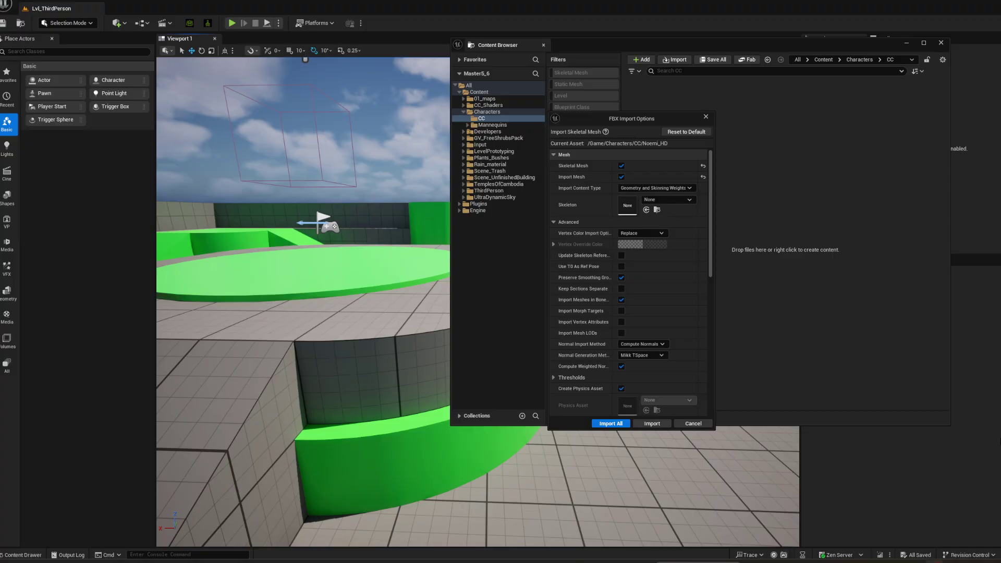
{"action": "left_click_drag", "start_coordinate": [670, 117], "coordinate": [754, 109]}
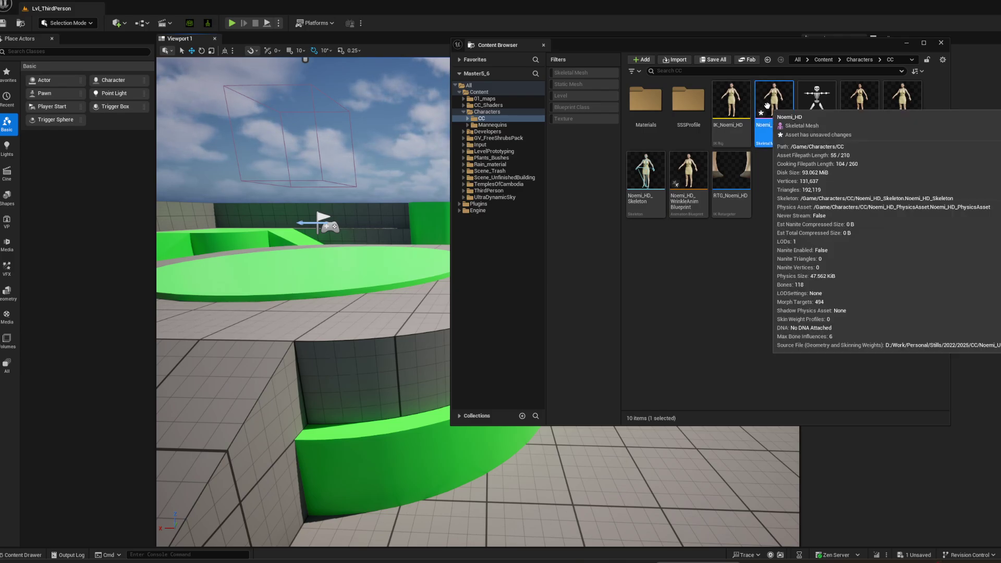
Create a CC control rig from the Noemi_HD skeletal mesh in the Characters/CC folder
{"action": "right_click", "coordinate": [768, 108]}
{"action": "mouse_move", "coordinate": [824, 142]}
{"action": "mouse_move", "coordinate": [913, 165]}
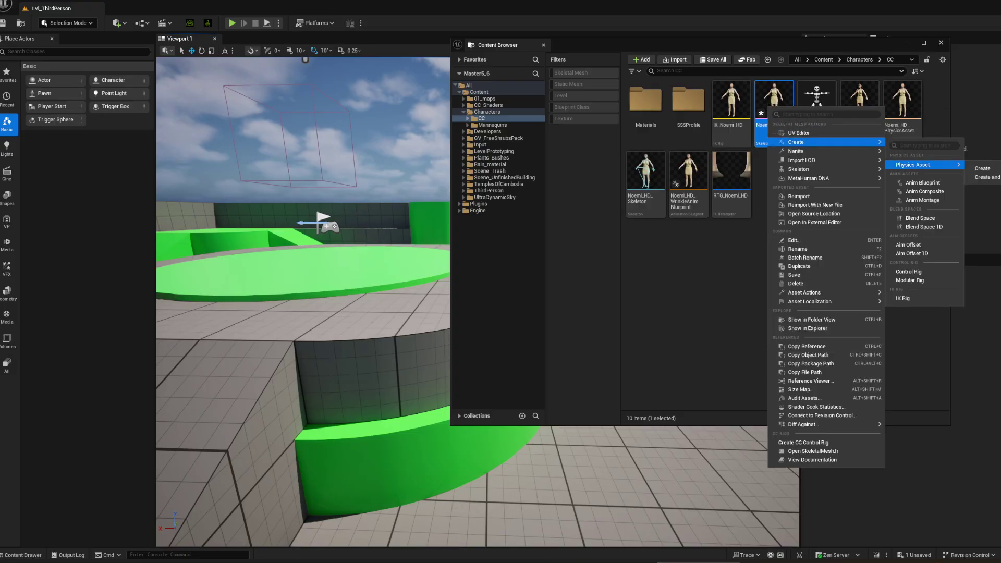
{"action": "key", "text": "Escape"}
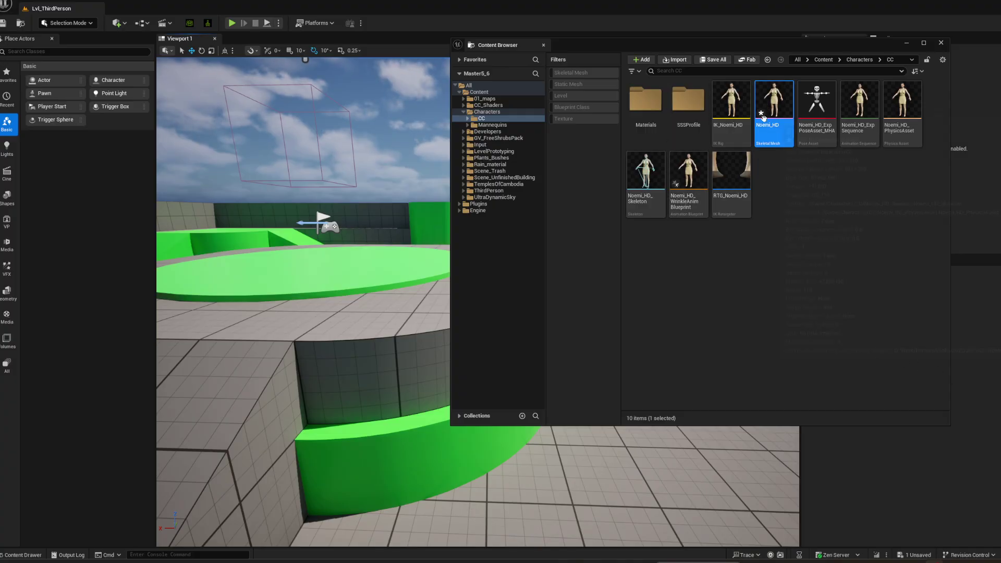
{"action": "right_click", "coordinate": [777, 97]}
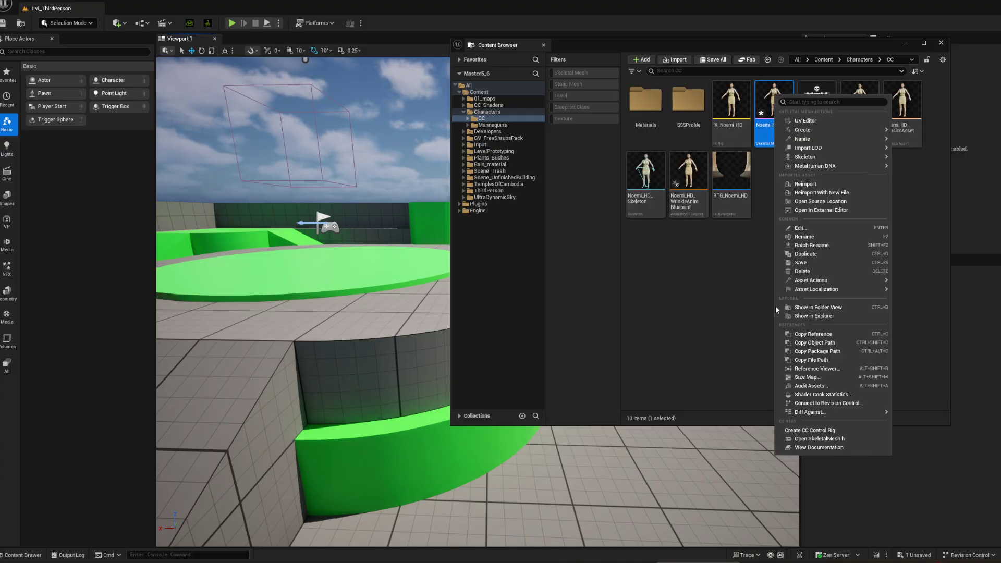
{"action": "left_click", "coordinate": [819, 431]}
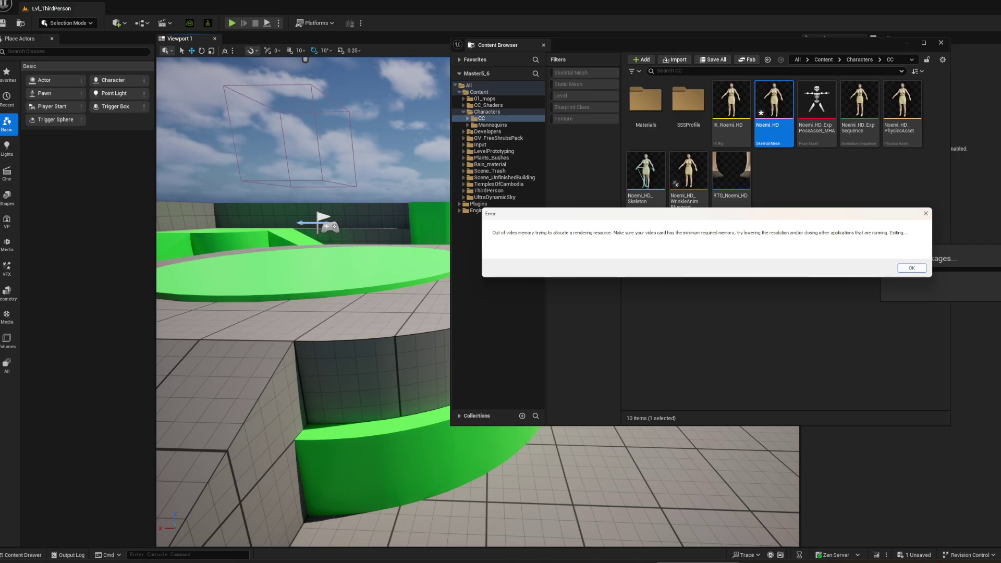
{"action": "left_click", "coordinate": [912, 268]}
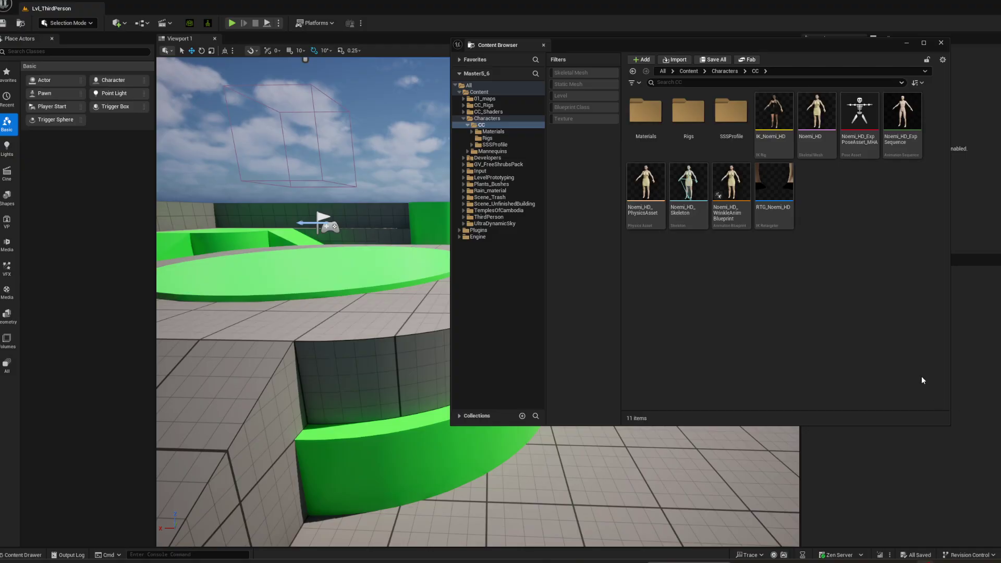
{"action": "right_click", "coordinate": [819, 112]}
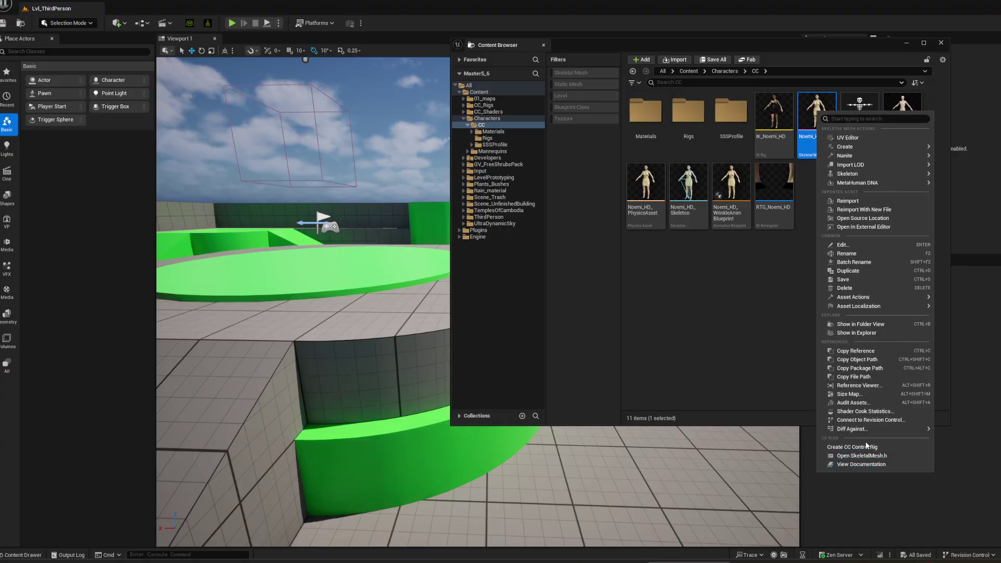
{"action": "left_click", "coordinate": [710, 316]}
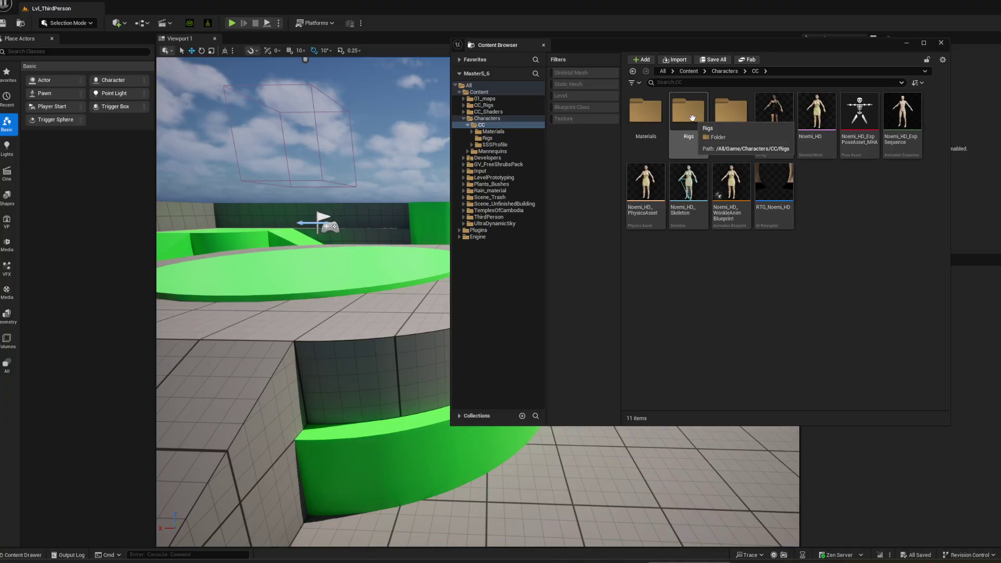
Place the Noemi_HD_Rig_BP blueprint from the Rigs folder on the level floor and select the placed character
{"action": "double_click", "coordinate": [692, 118]}
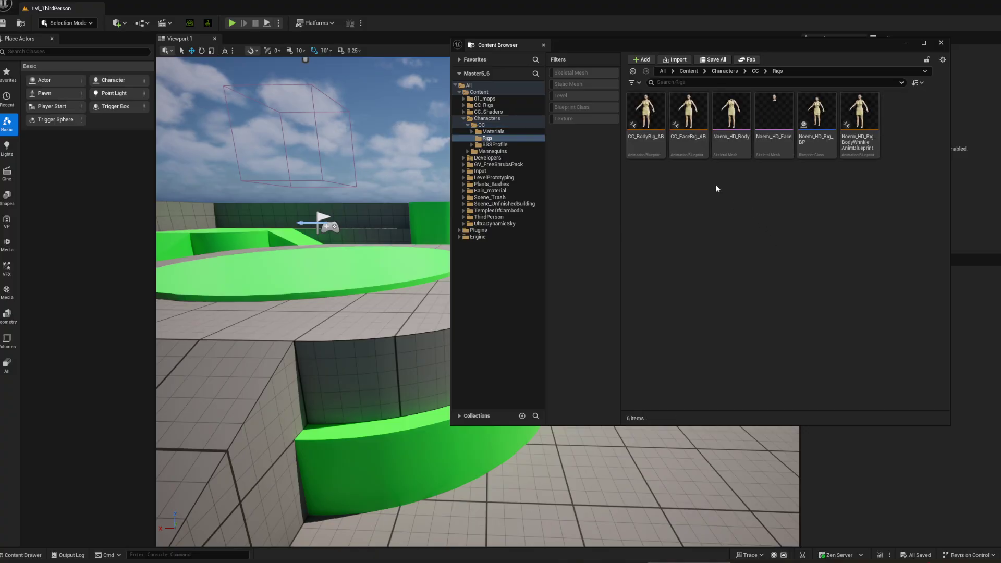
{"action": "mouse_move", "coordinate": [817, 109]}
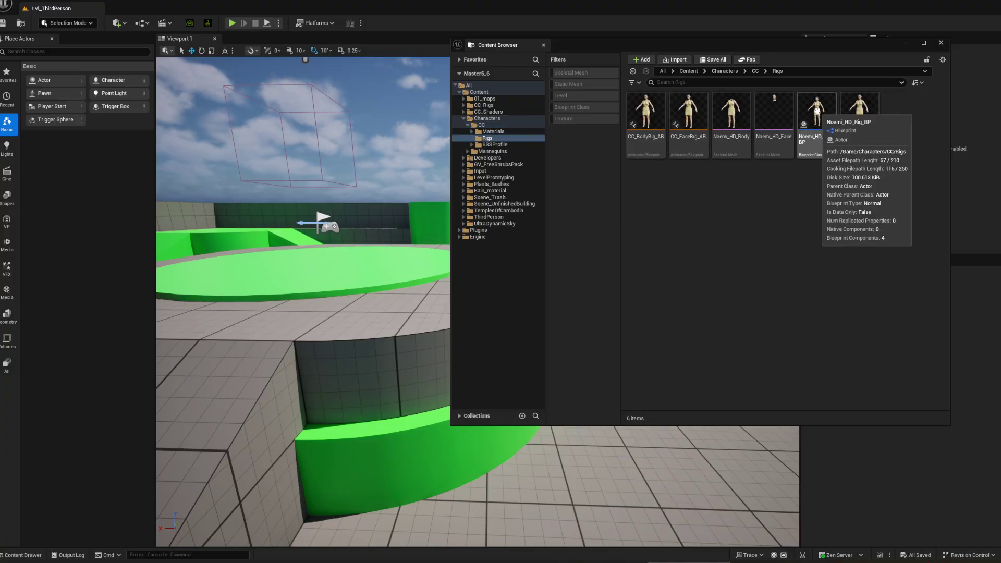
{"action": "left_click_drag", "start_coordinate": [817, 110], "coordinate": [607, 454]}
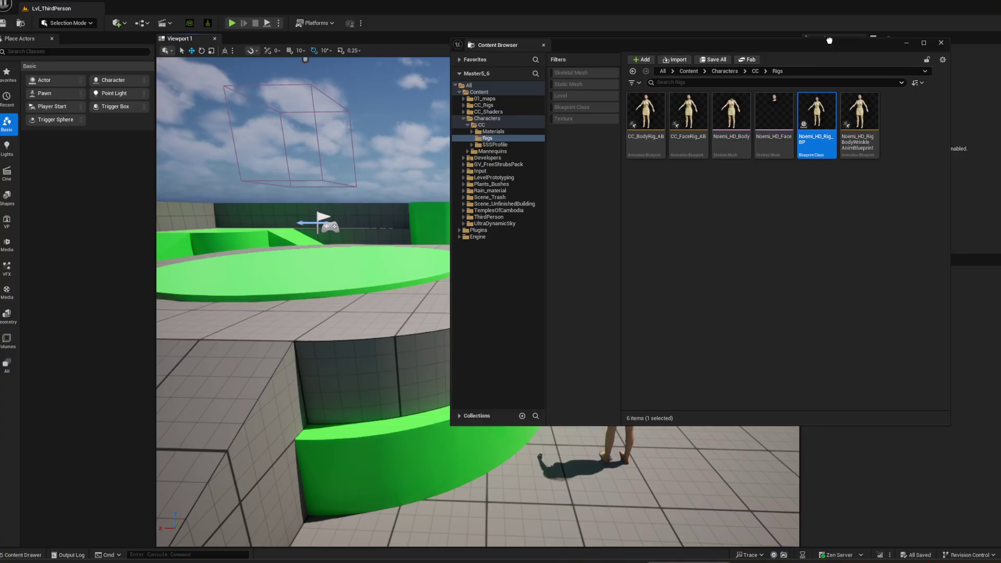
{"action": "left_click", "coordinate": [619, 405]}
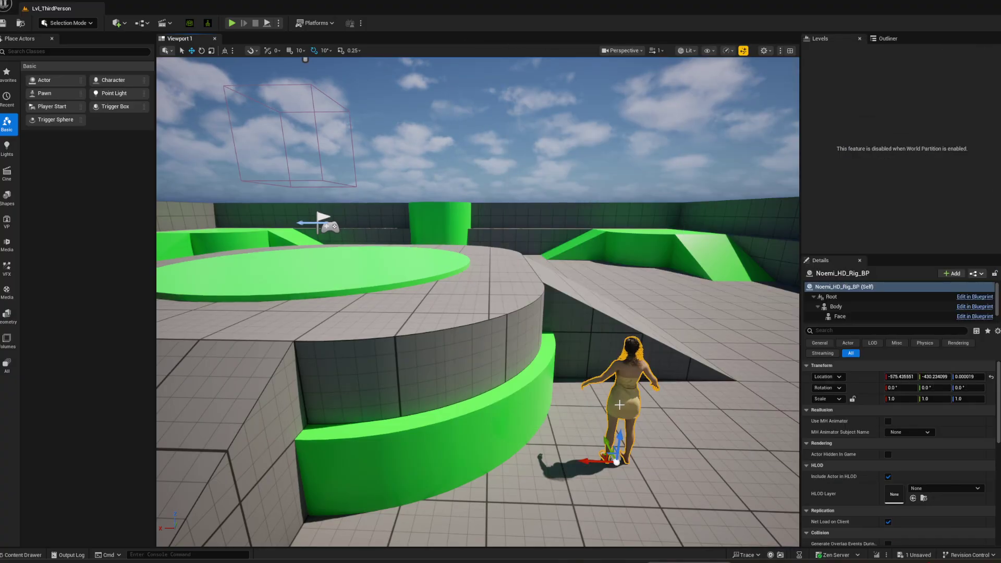
Examine the placed character's face, hair and dress from the front, up close and from farther away
{"action": "key", "text": "w"}
{"action": "right_click_drag", "start_coordinate": [620, 404], "coordinate": [541, 290]}
{"action": "key", "text": "g"}
{"action": "key", "text": "s"}
{"action": "scroll", "coordinate": [600, 412], "scroll_direction": "down", "scroll_amount": 1}
{"action": "key", "text": "w"}
{"action": "key", "text": "s"}
{"action": "key", "text": "w"}
{"action": "key", "text": "e"}
{"action": "scroll", "coordinate": [602, 368], "scroll_direction": "down", "scroll_amount": 2}
{"action": "key", "text": "d"}
{"action": "scroll", "coordinate": [586, 355], "scroll_direction": "down", "scroll_amount": 2}
{"action": "key", "text": "q"}
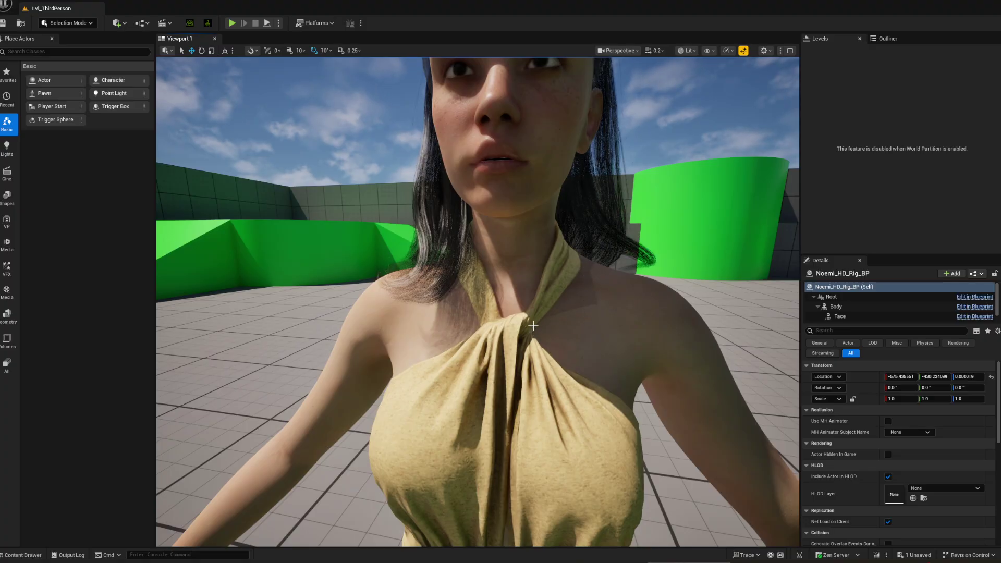
{"action": "key", "text": "s"}
{"action": "key", "text": "e"}
{"action": "right_click_drag", "start_coordinate": [533, 326], "coordinate": [530, 300]}
{"action": "key", "text": "a"}
{"action": "key", "text": "d"}
{"action": "key", "text": "q"}
{"action": "scroll", "coordinate": [464, 291], "scroll_direction": "up", "scroll_amount": 1}
{"action": "key", "text": "a"}
{"action": "key", "text": "d"}
{"action": "key", "text": "s"}
{"action": "key", "text": "e"}
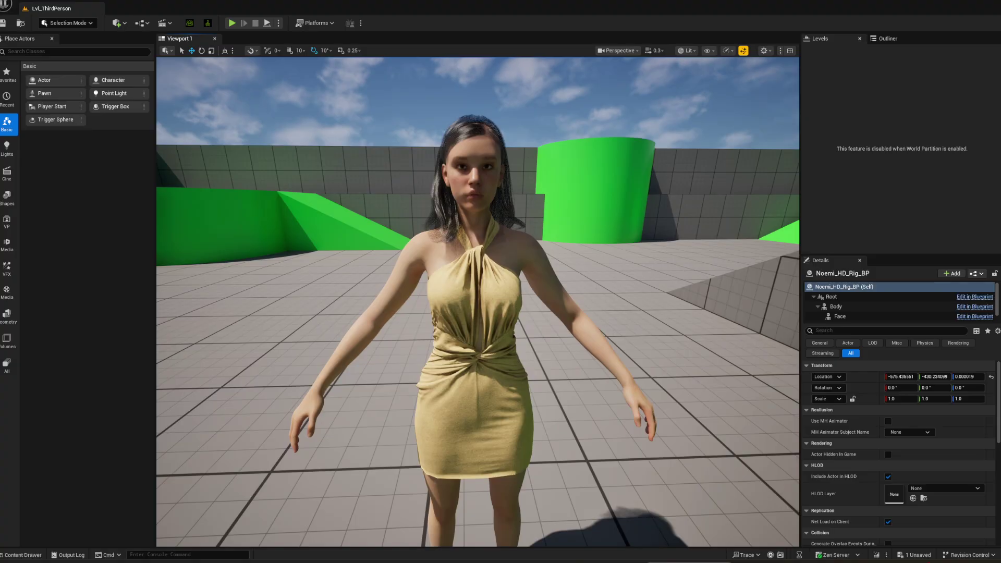
Create a level sequence named NewLevelSequence in the Characters/CC folder and place it in the level beside the character
{"action": "key", "text": "ctrl+b"}
{"action": "left_click", "coordinate": [637, 134]}
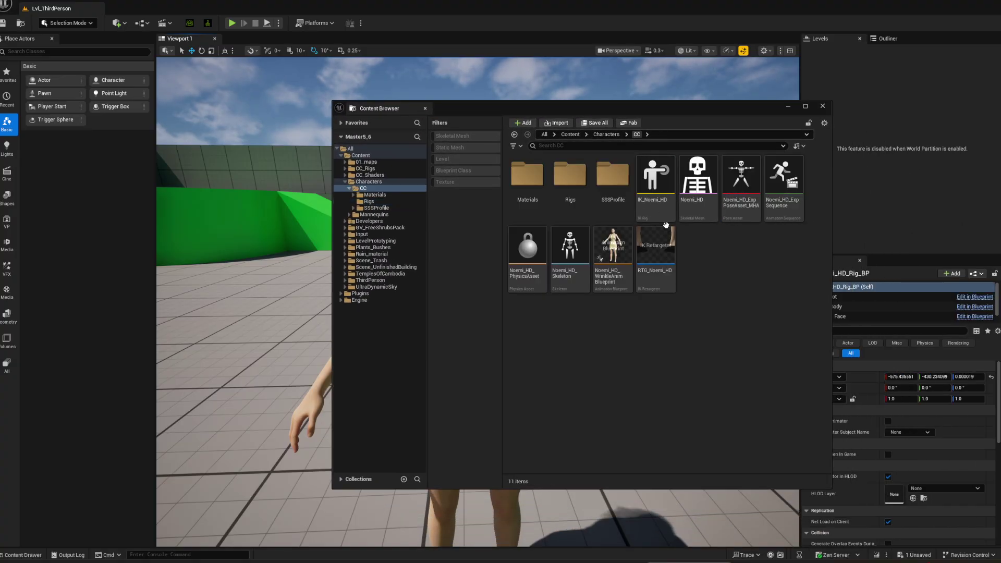
{"action": "right_click", "coordinate": [681, 356]}
{"action": "mouse_move", "coordinate": [715, 506]}
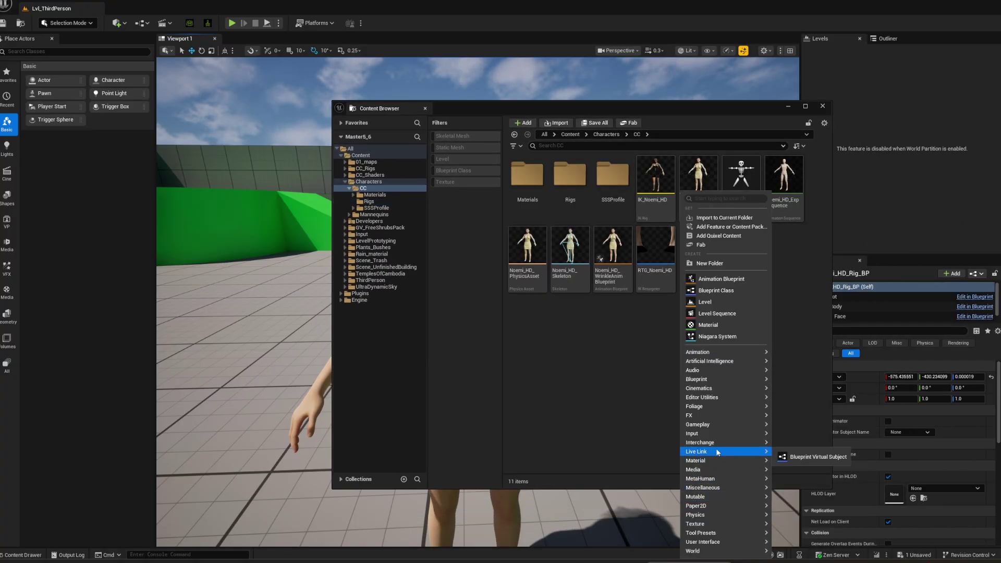
{"action": "mouse_move", "coordinate": [743, 389]}
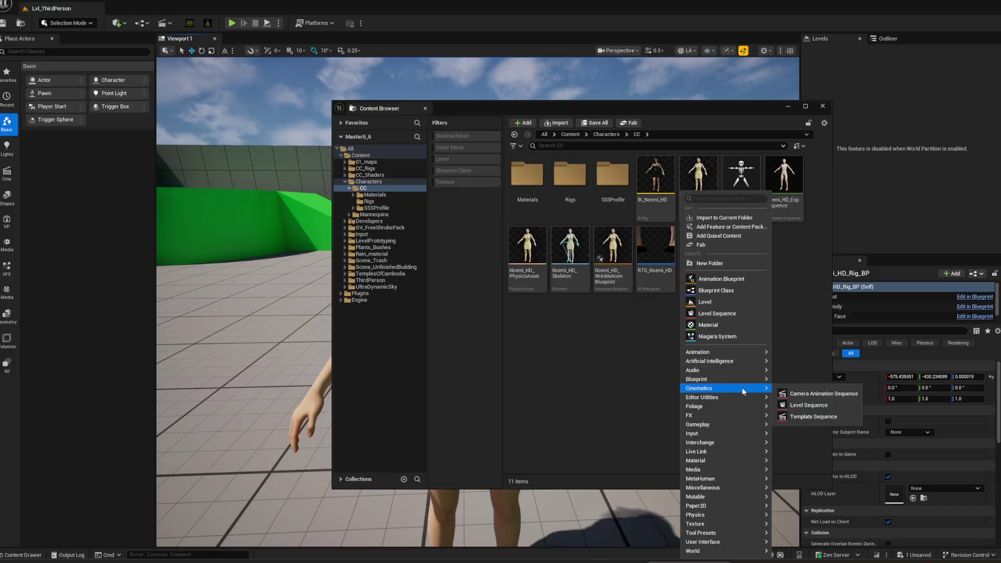
{"action": "left_click", "coordinate": [808, 406]}
{"action": "key", "text": "Return"}
{"action": "left_click_drag", "start_coordinate": [701, 185], "coordinate": [271, 492]}
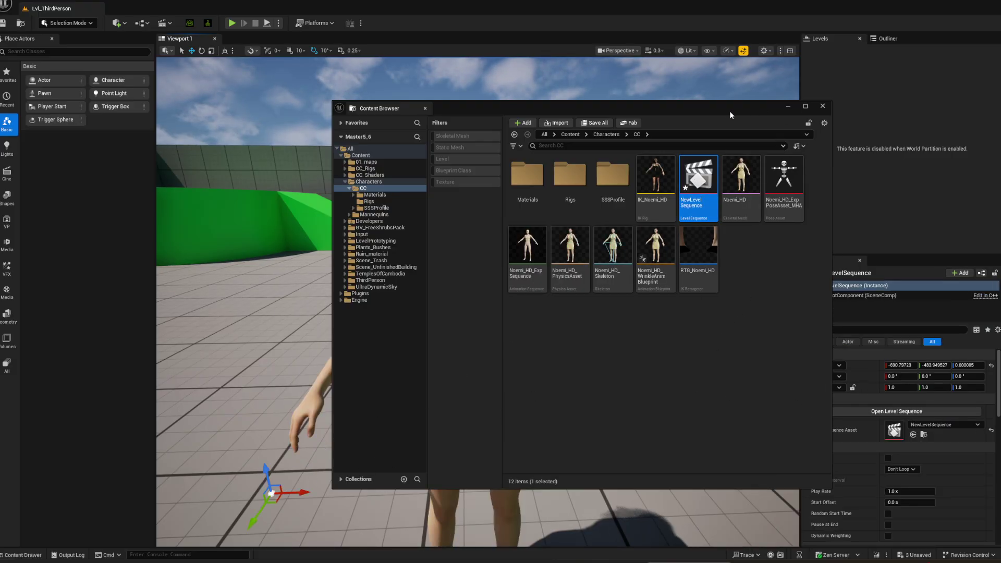
{"action": "left_click_drag", "start_coordinate": [730, 111], "coordinate": [1000, 116]}
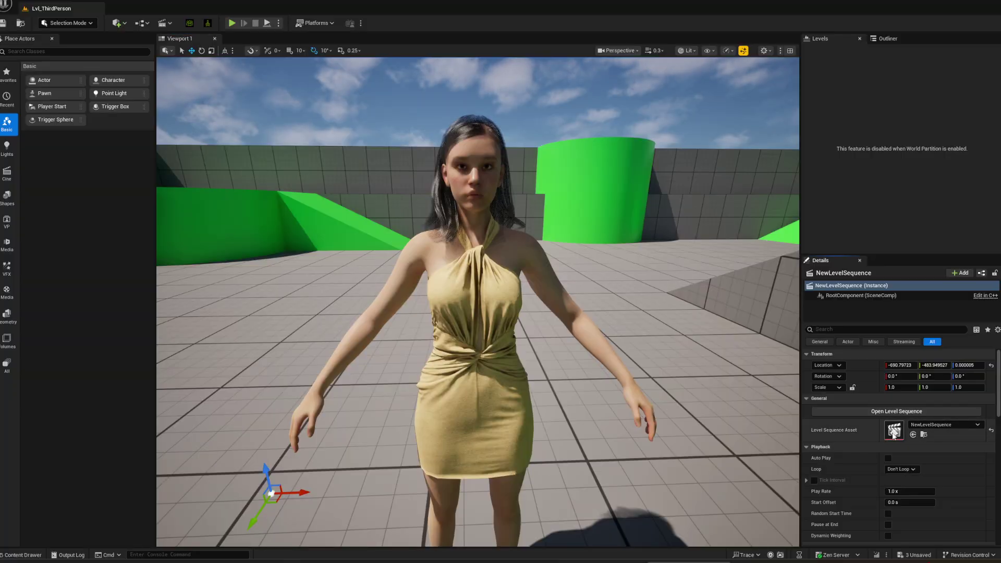
Open the level sequence in Sequencer and add the Noemi_HD_Rig_BP character as an actor track
{"action": "left_click", "coordinate": [902, 415]}
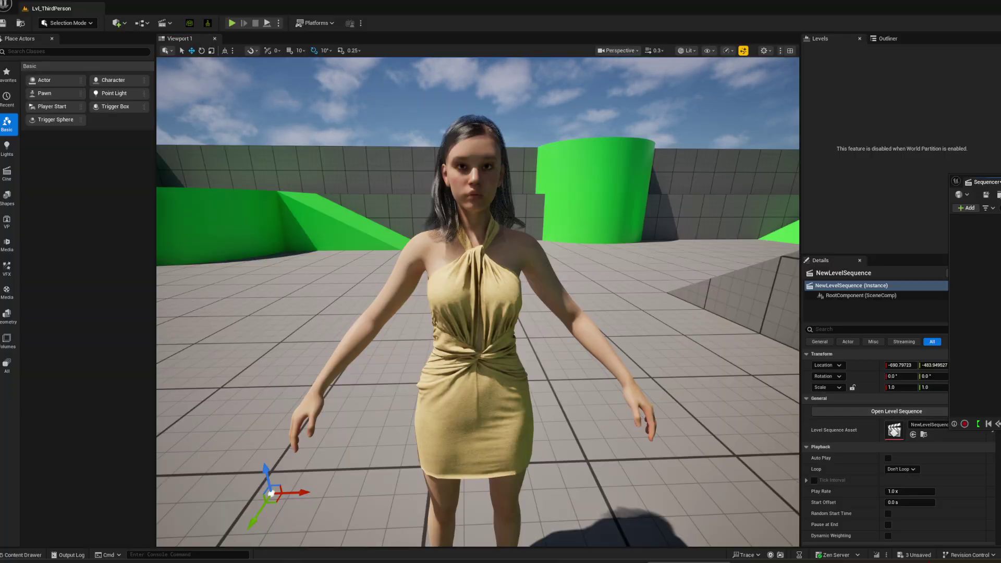
{"action": "left_click_drag", "start_coordinate": [655, 26], "coordinate": [651, 26]}
{"action": "left_click", "coordinate": [488, 180]}
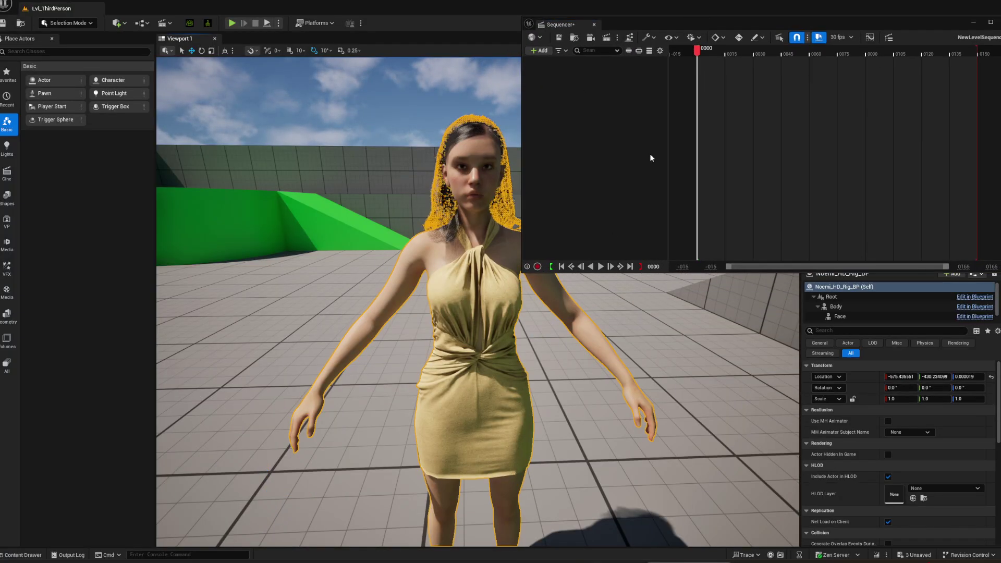
{"action": "left_click", "coordinate": [546, 51]}
{"action": "mouse_move", "coordinate": [615, 84]}
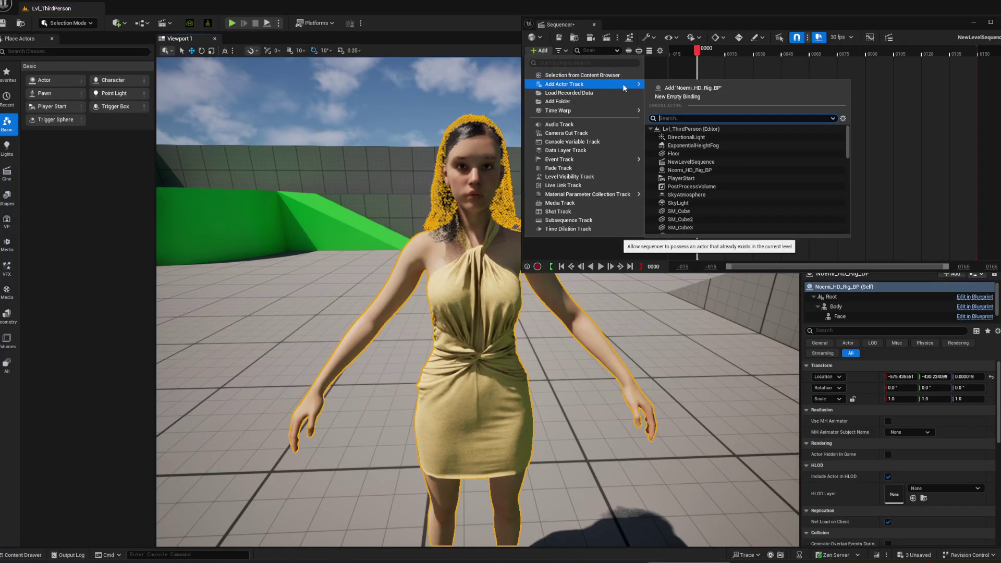
{"action": "left_click", "coordinate": [692, 89]}
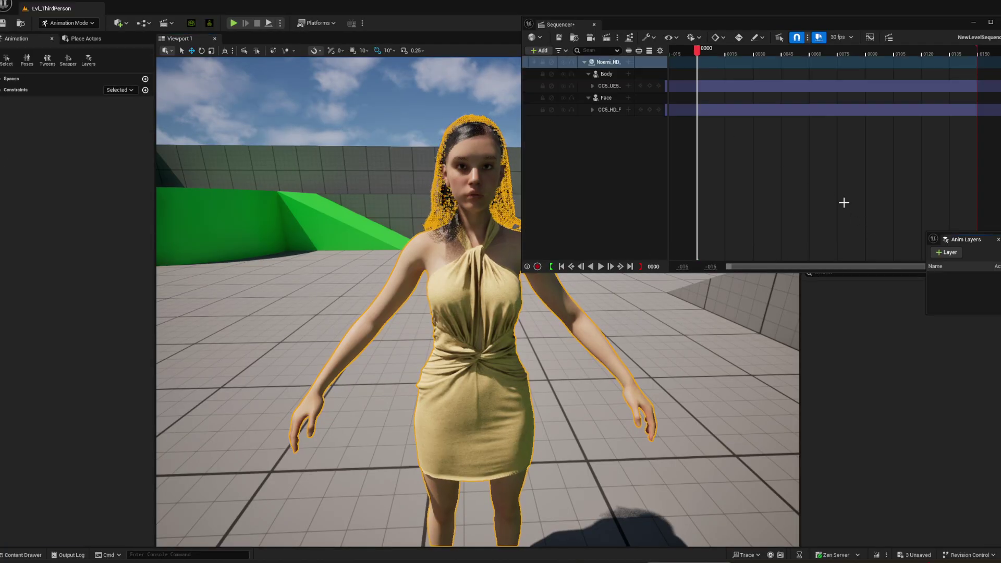
Expand the Body's control rig track and select its global_ctrl and root_ctrl controls in turn
{"action": "left_click", "coordinate": [606, 87]}
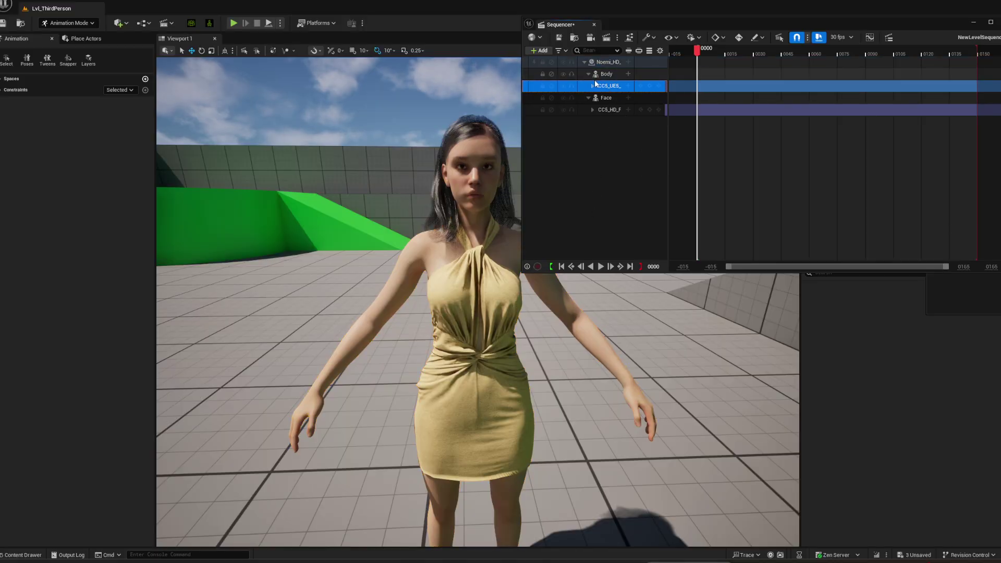
{"action": "left_click", "coordinate": [593, 87]}
{"action": "left_click", "coordinate": [615, 98]}
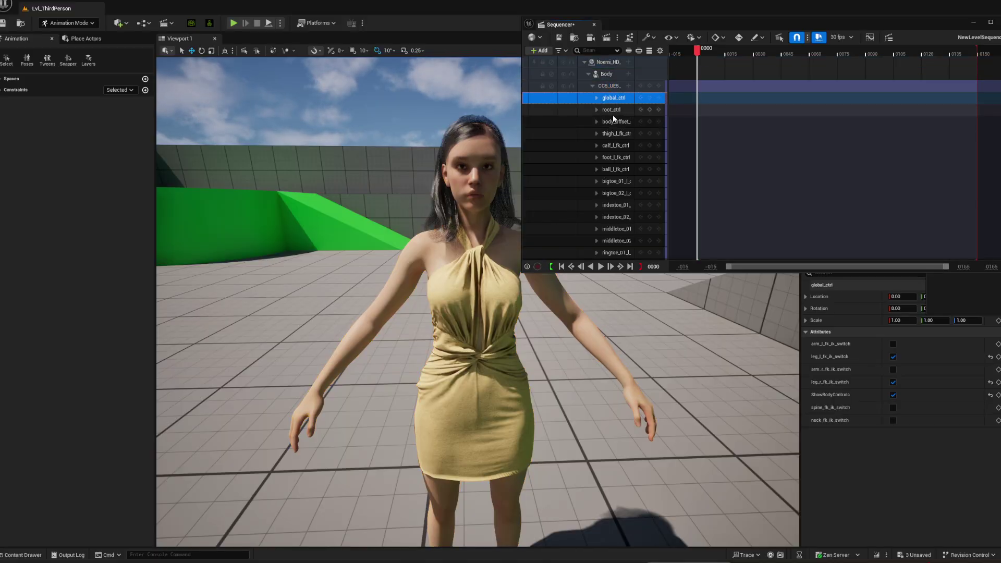
{"action": "left_click", "coordinate": [612, 110]}
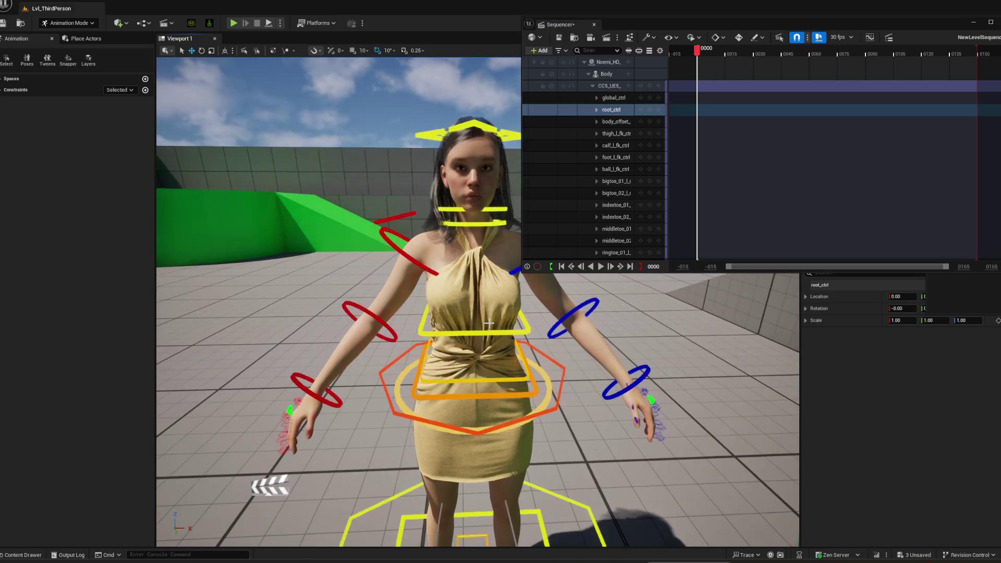
Try rotating the left upper arm's upperarm_l_fk_ctrl control, and undo the rotation
{"action": "left_click_drag", "start_coordinate": [709, 23], "coordinate": [744, 21]}
{"action": "left_click_drag", "start_coordinate": [763, 18], "coordinate": [750, 18]}
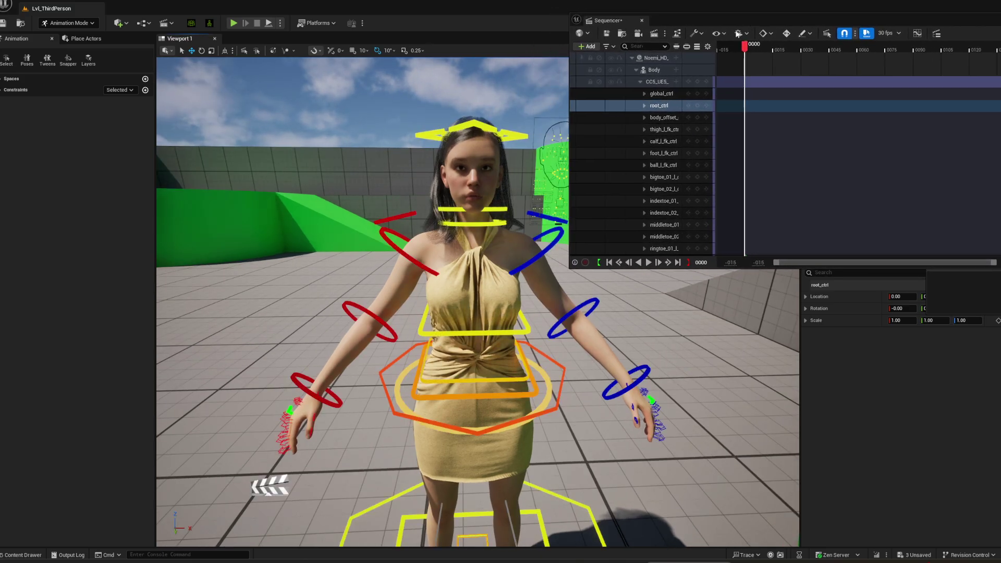
{"action": "left_click", "coordinate": [549, 247]}
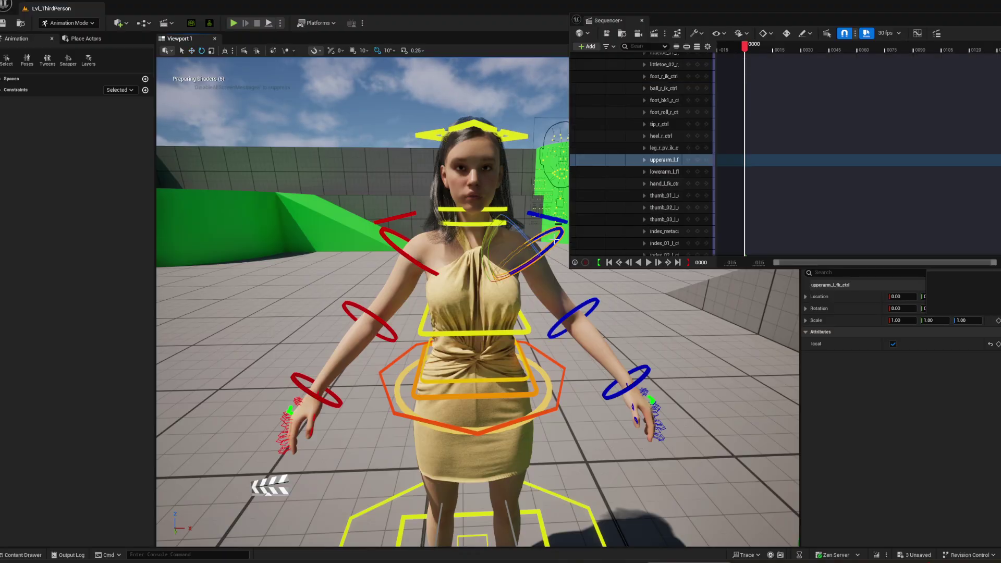
{"action": "left_click_drag", "start_coordinate": [527, 239], "coordinate": [553, 290]}
{"action": "key", "text": "ctrl+z"}
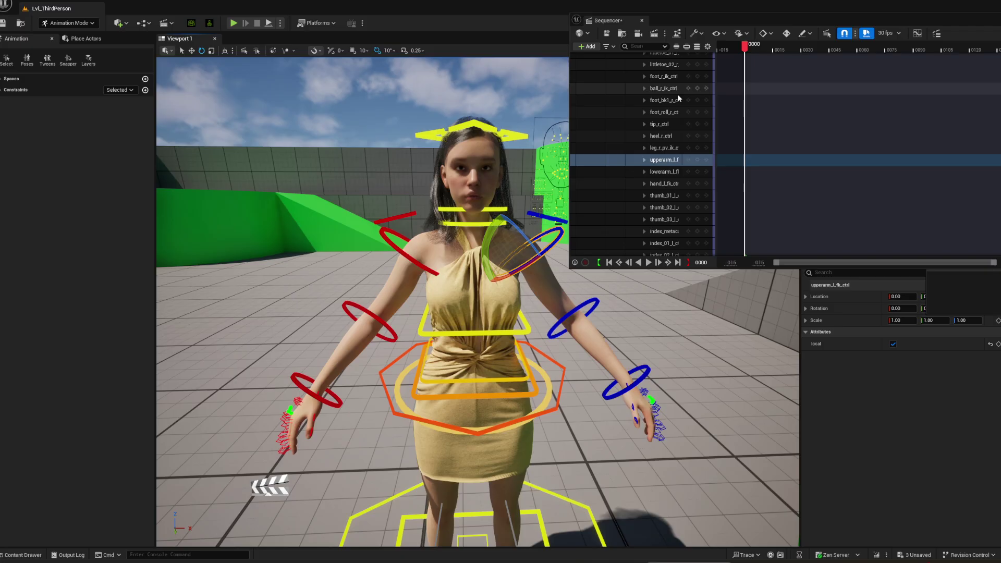
Collapse the Body's control rig track and select the Face's control rig track in Sequencer
{"action": "scroll", "coordinate": [676, 104], "scroll_direction": "up", "scroll_amount": 5}
{"action": "scroll", "coordinate": [671, 118], "scroll_direction": "up", "scroll_amount": 10}
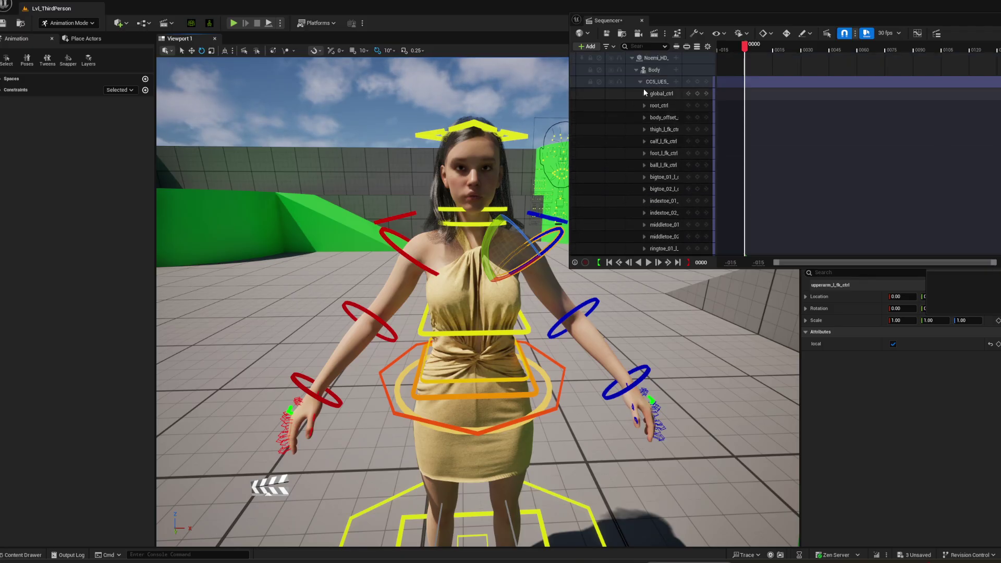
{"action": "left_click", "coordinate": [641, 82]}
{"action": "left_click", "coordinate": [656, 107]}
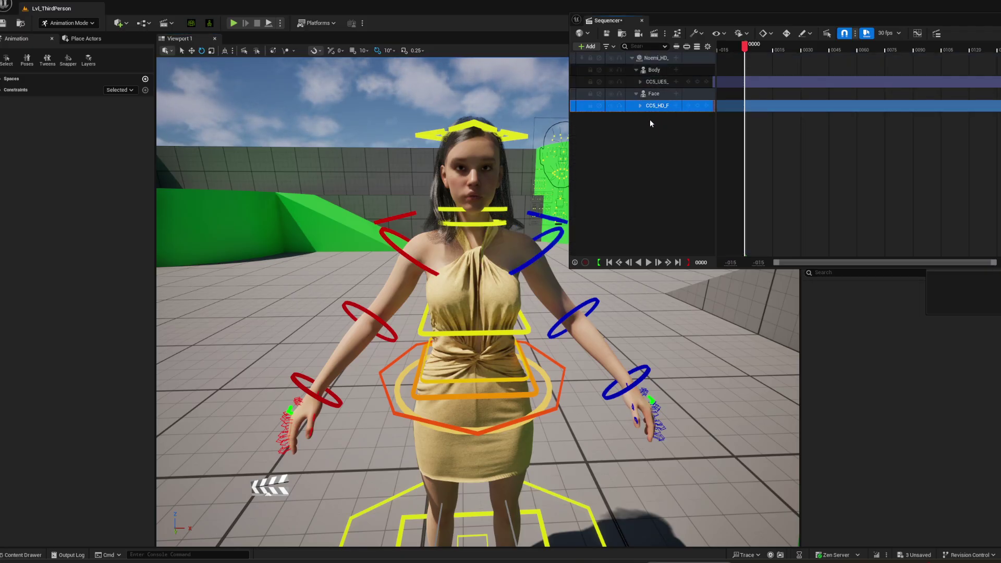
Try moving the CTRL_C_eye control on the facial board to turn the eyes' gaze, and undo the move
{"action": "right_click_drag", "start_coordinate": [429, 230], "coordinate": [383, 163]}
{"action": "key", "text": "w"}
{"action": "key", "text": "d"}
{"action": "key", "text": "s"}
{"action": "key", "text": "q"}
{"action": "key", "text": "s"}
{"action": "left_click_drag", "start_coordinate": [714, 22], "coordinate": [999, 21]}
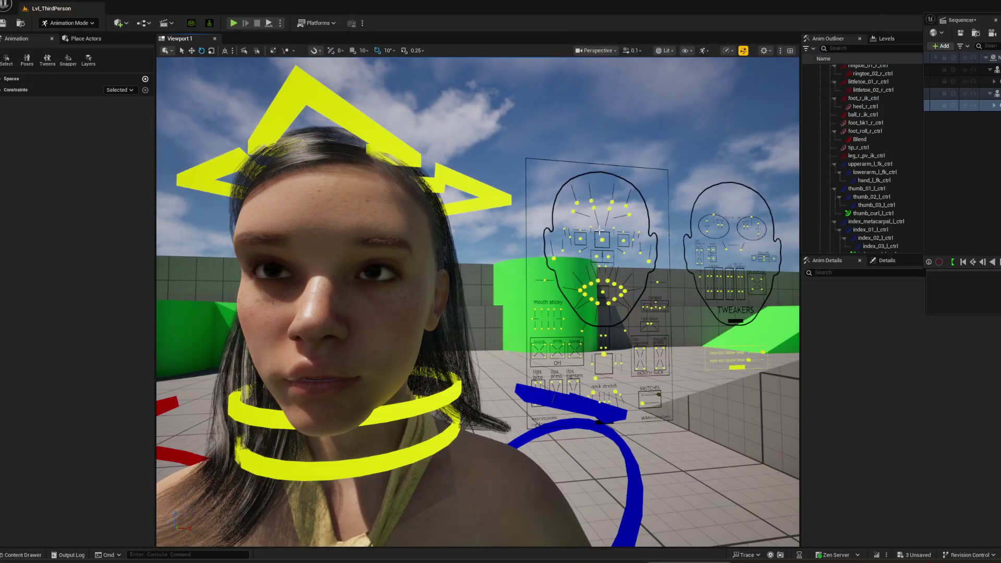
{"action": "left_click", "coordinate": [603, 240]}
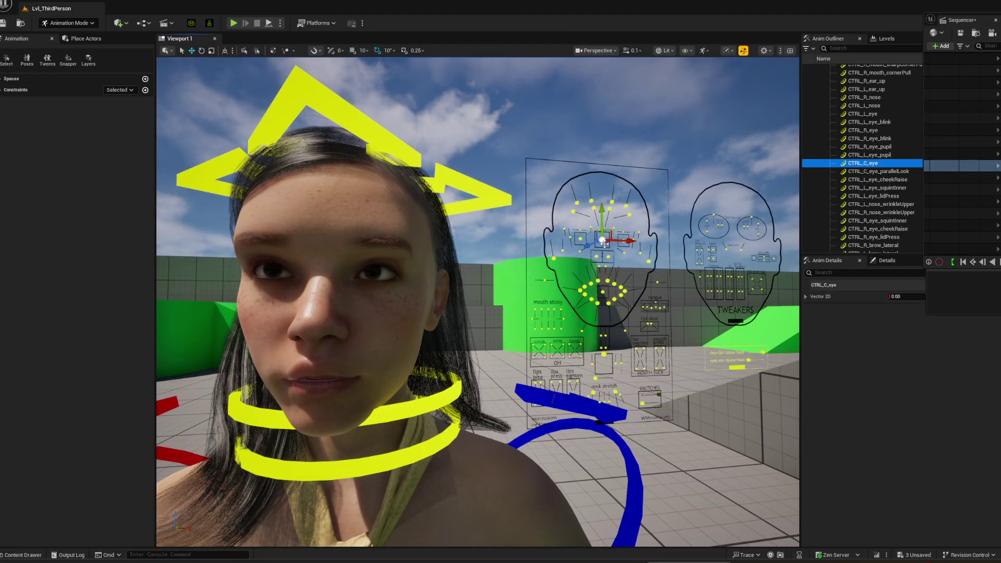
{"action": "left_click_drag", "start_coordinate": [603, 240], "coordinate": [600, 208]}
{"action": "key", "text": "ctrl+z"}
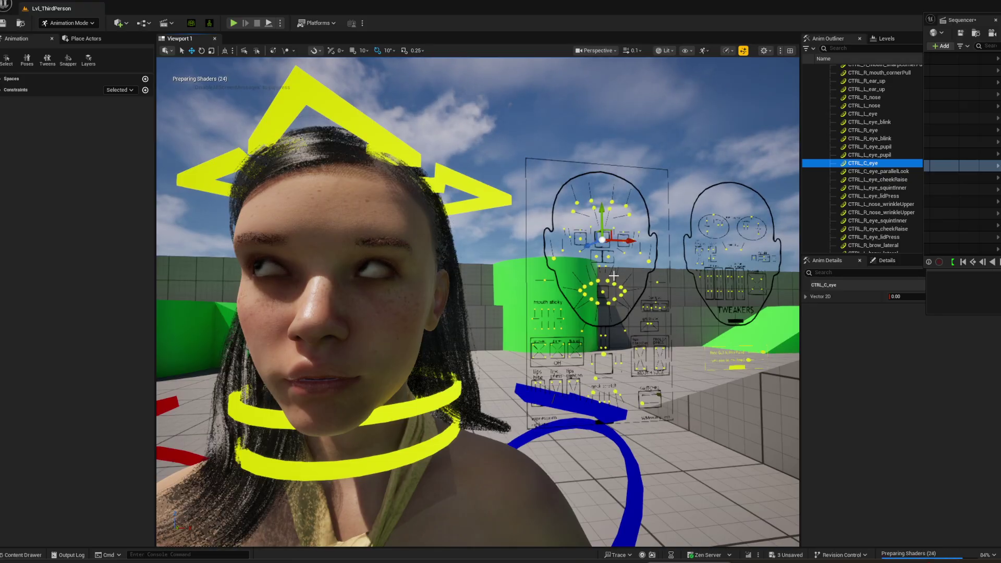
Try rotating the neck_02_ctrl and neck_01_ctrl controls to tilt the character's neck and head
{"action": "mouse_move", "coordinate": [457, 359]}
{"action": "right_mouse_down"}
{"action": "mouse_move", "coordinate": [459, 396]}
{"action": "mouse_move", "coordinate": [443, 355]}
{"action": "mouse_move", "coordinate": [457, 359]}
{"action": "right_mouse_up"}
{"action": "left_click", "coordinate": [455, 358]}
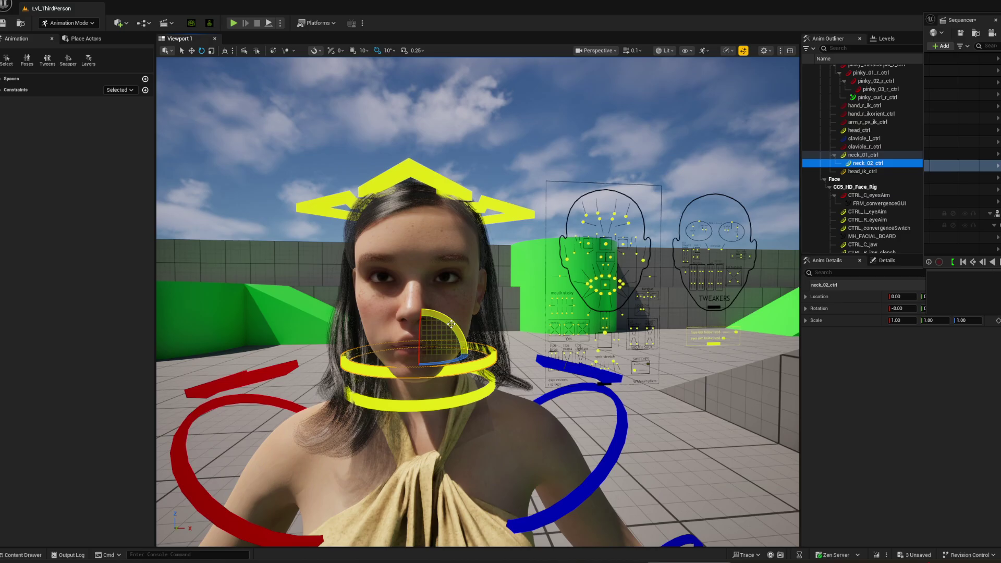
{"action": "left_click_drag", "start_coordinate": [460, 386], "coordinate": [469, 363]}
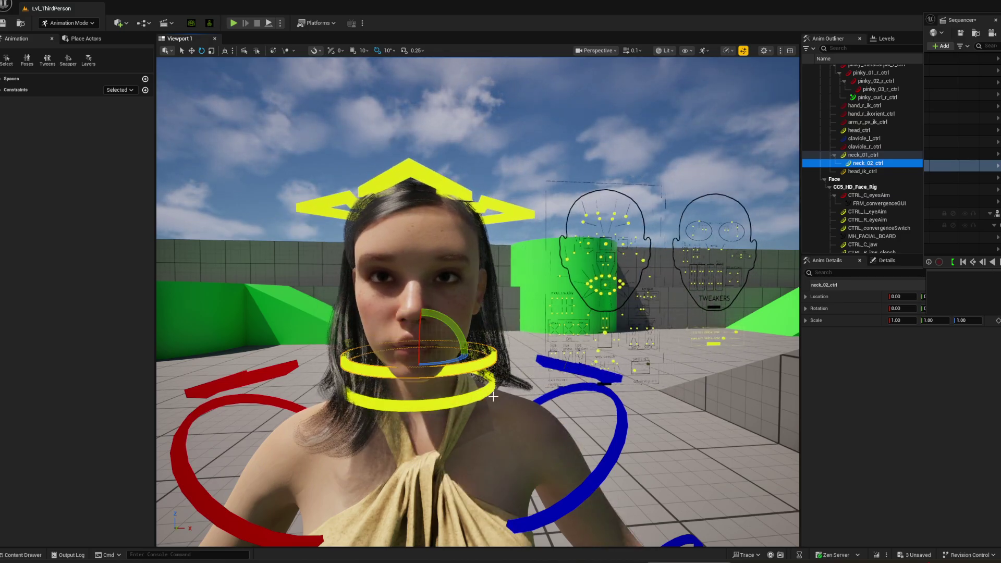
{"action": "left_click", "coordinate": [460, 401]}
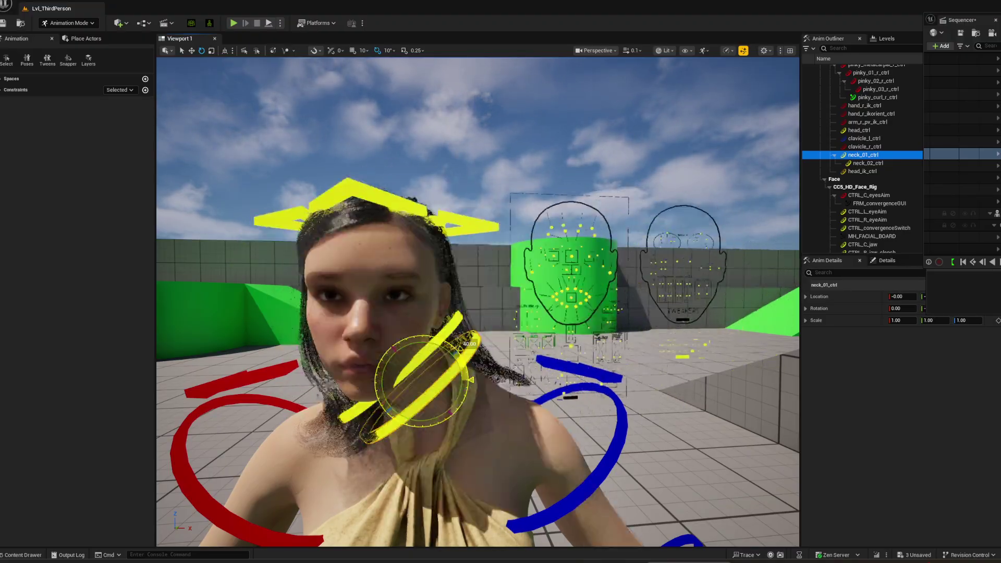
{"action": "left_click_drag", "start_coordinate": [470, 344], "coordinate": [478, 362]}
Examine the character's head, neck and upper body from different angles and distances
{"action": "key", "text": "s"}
{"action": "right_click_drag", "start_coordinate": [480, 403], "coordinate": [318, 313]}
{"action": "scroll", "coordinate": [480, 403], "scroll_direction": "up", "scroll_amount": 4}
{"action": "key", "text": "w"}
{"action": "key", "text": "q"}
{"action": "key", "text": "e"}
{"action": "key", "text": "w"}
{"action": "key", "text": "e"}
{"action": "key", "text": "w"}
{"action": "key", "text": "e"}
{"action": "key", "text": "q"}
{"action": "key", "text": "s"}
{"action": "key", "text": "d"}
Select the spine_03_ctrl control at the character's torso, with the upper body in view from the front
{"action": "left_click", "coordinate": [470, 415]}
{"action": "key", "text": "s"}
{"action": "right_click_drag", "start_coordinate": [480, 483], "coordinate": [475, 386]}
{"action": "key", "text": "s"}
{"action": "right_click_drag", "start_coordinate": [413, 374], "coordinate": [434, 330]}
{"action": "key", "text": "a"}
{"action": "key", "text": "d"}
{"action": "left_click", "coordinate": [401, 299]}
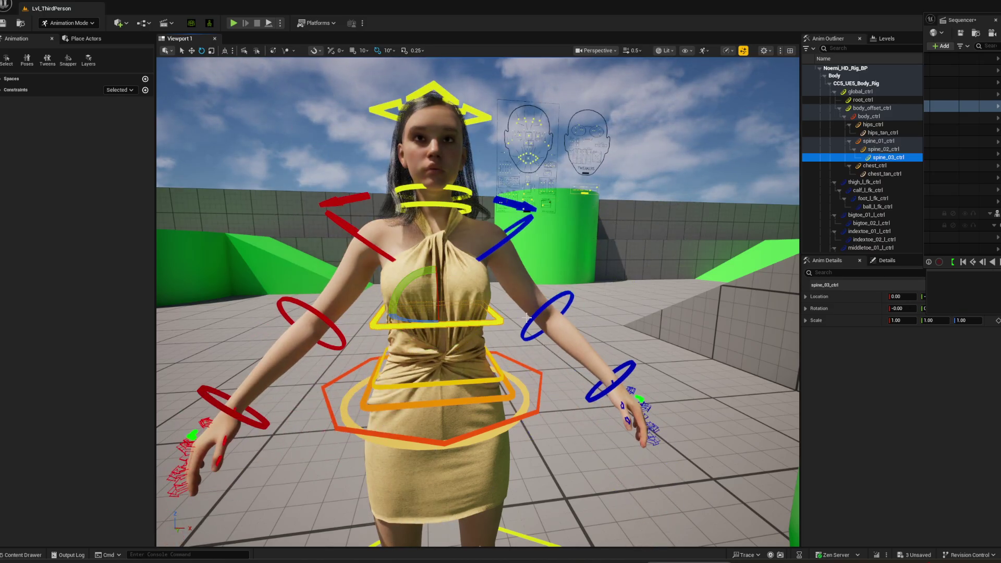
Examine how the dress's hem and skirt fit around the thighs, from the front and from underneath
{"action": "right_click_drag", "start_coordinate": [526, 318], "coordinate": [493, 373]}
{"action": "key", "text": "s"}
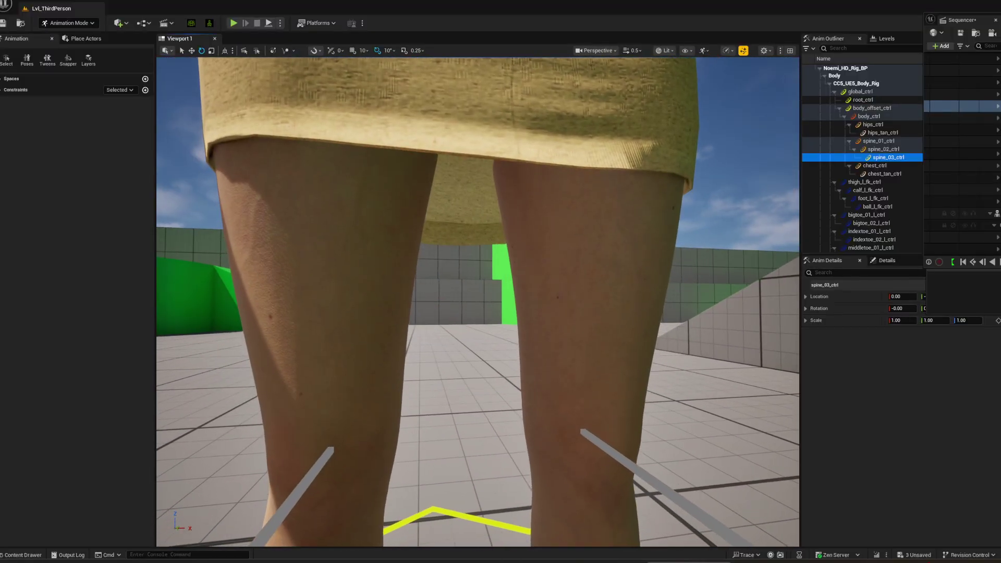
{"action": "right_click_drag", "start_coordinate": [478, 302], "coordinate": [600, 302]}
{"action": "key", "text": "a"}
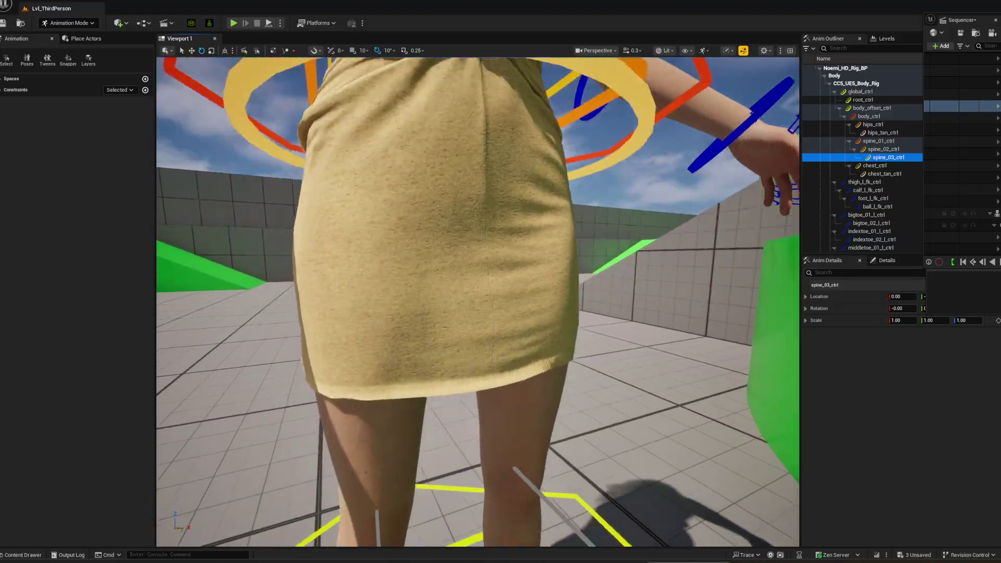
{"action": "key", "text": "q"}
{"action": "right_click_drag", "start_coordinate": [477, 302], "coordinate": [553, 198]}
{"action": "key", "text": "a"}
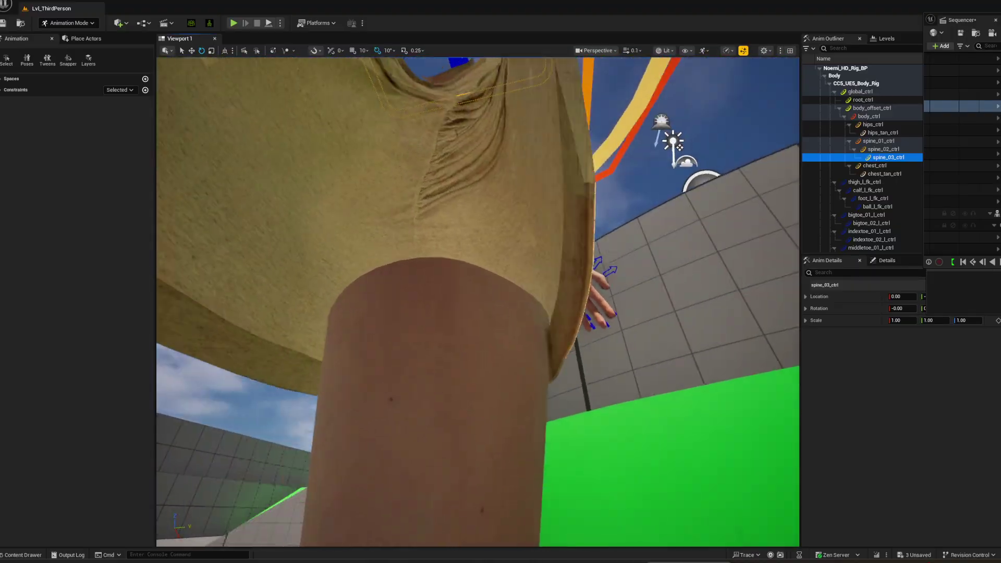
{"action": "key", "text": "w"}
Examine the character's face, hair and shoulders from the front above the dress
{"action": "right_click_drag", "start_coordinate": [478, 302], "coordinate": [365, 292]}
{"action": "scroll", "coordinate": [478, 272], "scroll_direction": "up", "scroll_amount": 2}
{"action": "key", "text": "s"}
{"action": "key", "text": "d"}
{"action": "key", "text": "e"}
{"action": "key", "text": "w"}
{"action": "right_click_drag", "start_coordinate": [519, 310], "coordinate": [519, 315]}
{"action": "key", "text": "e"}
{"action": "right_click_drag", "start_coordinate": [686, 399], "coordinate": [685, 399]}
{"action": "scroll", "coordinate": [686, 398], "scroll_direction": "down", "scroll_amount": 2}
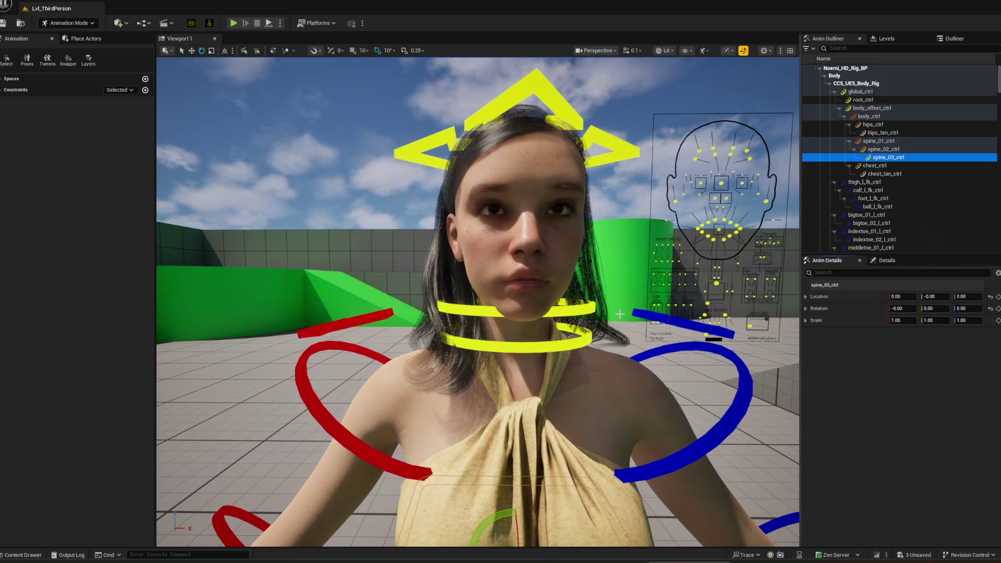
Select the Noemi_HD_Rig_BP character in the level and show the details of its Body component
{"action": "left_click", "coordinate": [955, 39]}
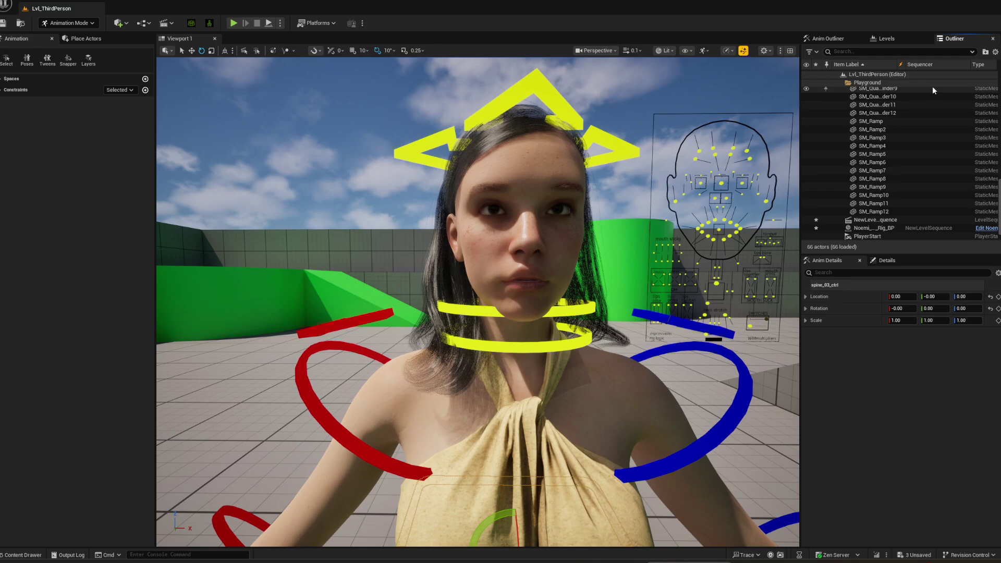
{"action": "left_click", "coordinate": [830, 38]}
{"action": "left_click", "coordinate": [524, 190]}
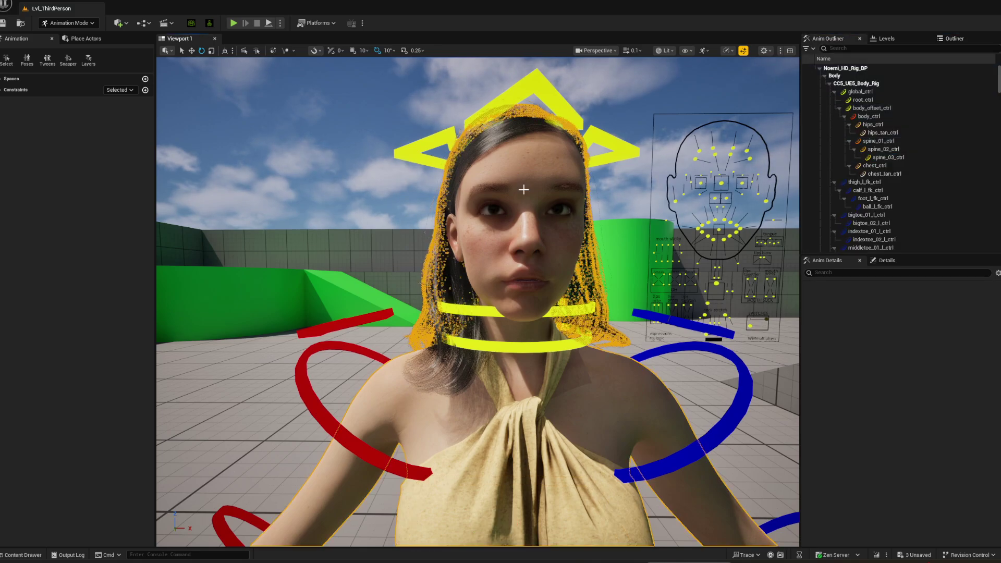
{"action": "left_click", "coordinate": [885, 262]}
{"action": "left_click", "coordinate": [849, 309]}
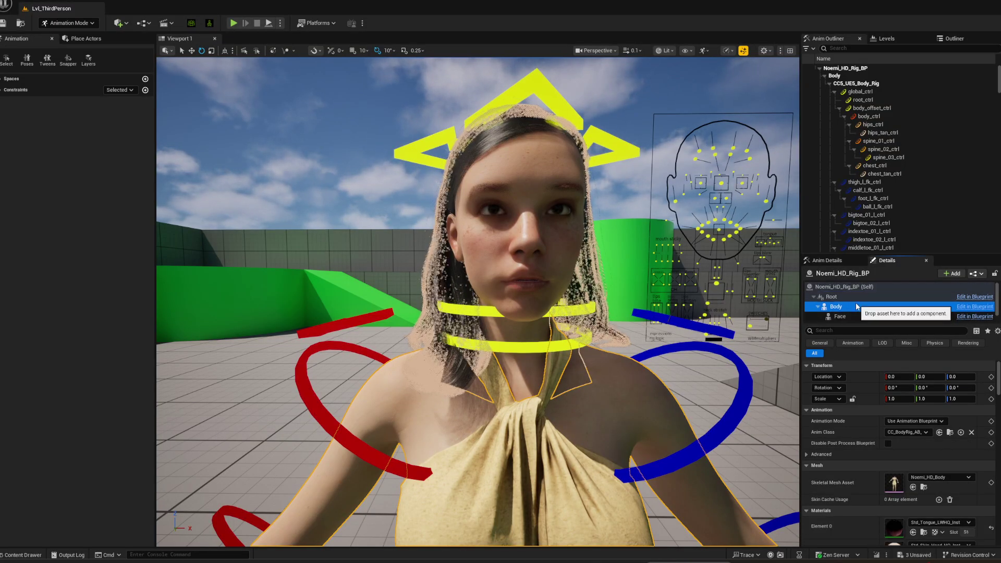
Deselect the character and examine its face and hair up close without the selection outline
{"action": "left_click_drag", "start_coordinate": [370, 170], "coordinate": [334, 183]}
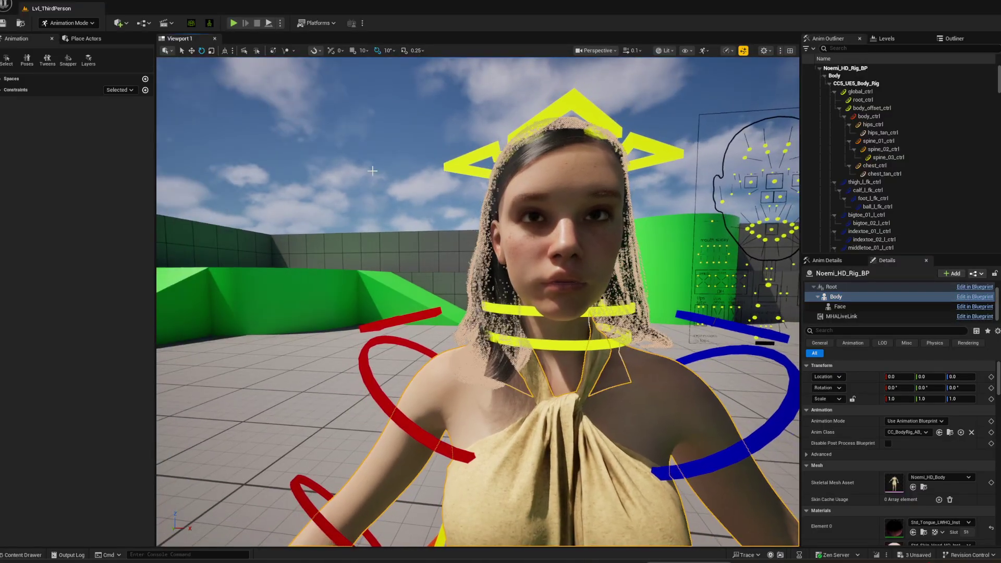
{"action": "left_click", "coordinate": [371, 170]}
{"action": "key", "text": "s"}
{"action": "mouse_move", "coordinate": [569, 338]}
{"action": "right_mouse_down"}
{"action": "mouse_move", "coordinate": [584, 352]}
{"action": "mouse_move", "coordinate": [589, 396]}
{"action": "mouse_move", "coordinate": [605, 368]}
{"action": "mouse_move", "coordinate": [570, 339]}
{"action": "mouse_move", "coordinate": [652, 334]}
{"action": "mouse_move", "coordinate": [654, 269]}
{"action": "mouse_move", "coordinate": [584, 293]}
{"action": "mouse_move", "coordinate": [552, 338]}
{"action": "right_mouse_up"}
{"action": "scroll", "coordinate": [568, 337], "scroll_direction": "up", "scroll_amount": 1}
{"action": "key", "text": "w"}
{"action": "key", "text": "s"}
{"action": "key", "text": "s"}
{"action": "key", "text": "q"}
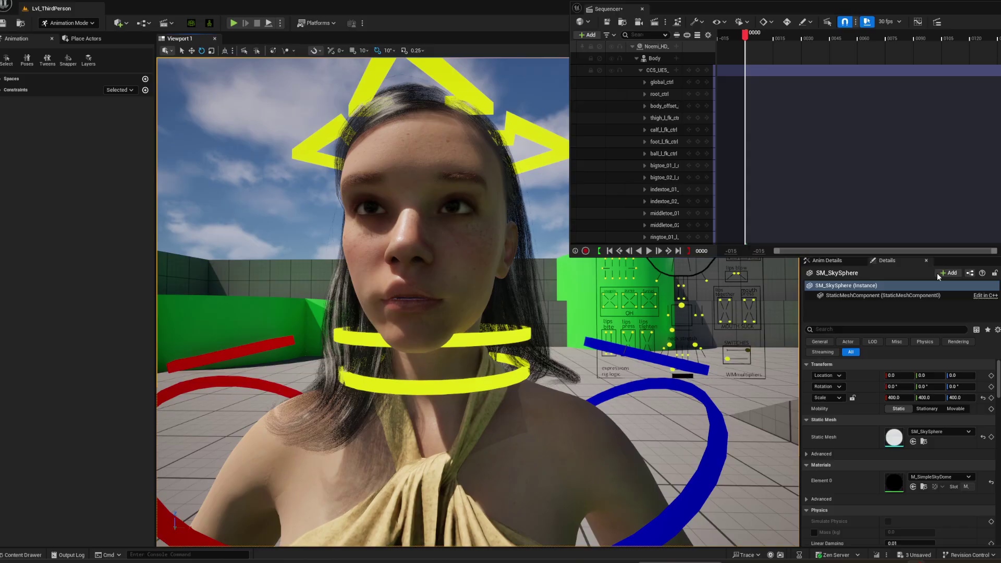
Place a Cine Camera Actor in the level and add it to the level sequence as an actor track
{"action": "left_click_drag", "start_coordinate": [778, 10], "coordinate": [677, 47]}
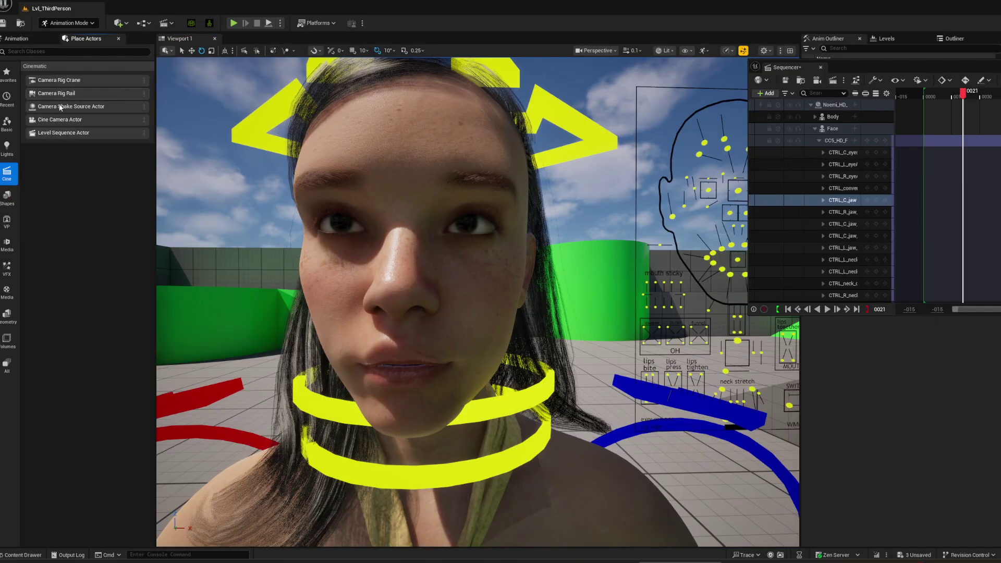
{"action": "left_click_drag", "start_coordinate": [74, 119], "coordinate": [682, 497]}
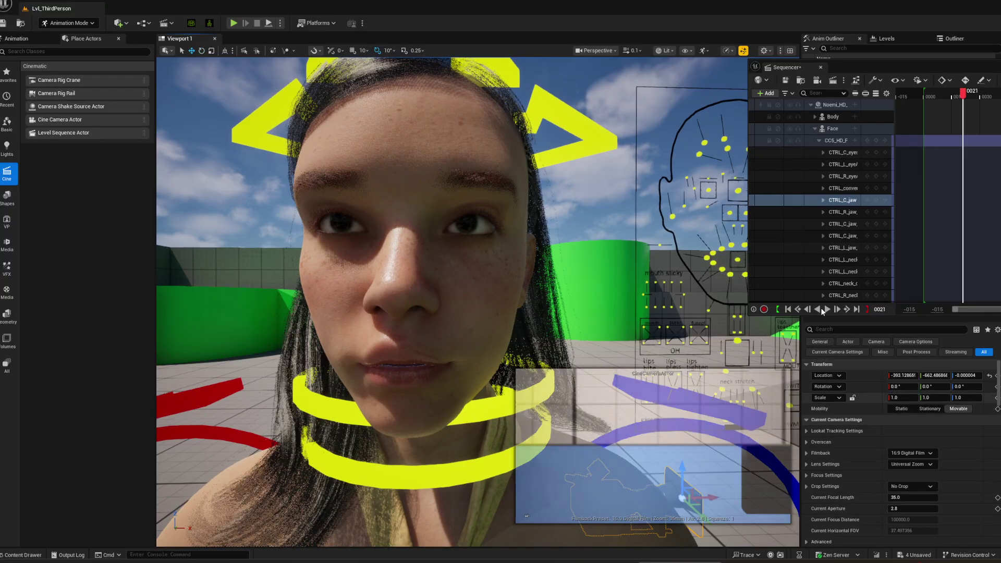
{"action": "left_click", "coordinate": [766, 94]}
{"action": "mouse_move", "coordinate": [798, 126]}
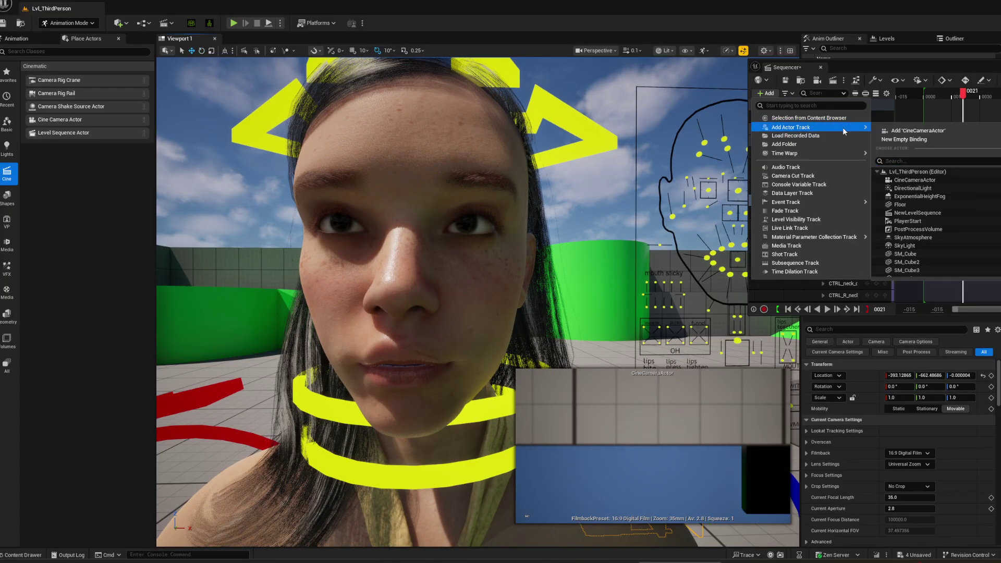
{"action": "left_click", "coordinate": [919, 133]}
Position the cine camera for a close three-quarter shot of the character's face
{"action": "mouse_move", "coordinate": [632, 360]}
{"action": "right_mouse_down"}
{"action": "mouse_move", "coordinate": [663, 386]}
{"action": "mouse_move", "coordinate": [642, 355]}
{"action": "mouse_move", "coordinate": [584, 407]}
{"action": "mouse_move", "coordinate": [501, 333]}
{"action": "mouse_move", "coordinate": [251, 329]}
{"action": "mouse_move", "coordinate": [235, 292]}
{"action": "mouse_move", "coordinate": [209, 334]}
{"action": "mouse_move", "coordinate": [167, 298]}
{"action": "mouse_move", "coordinate": [629, 370]}
{"action": "right_mouse_up"}
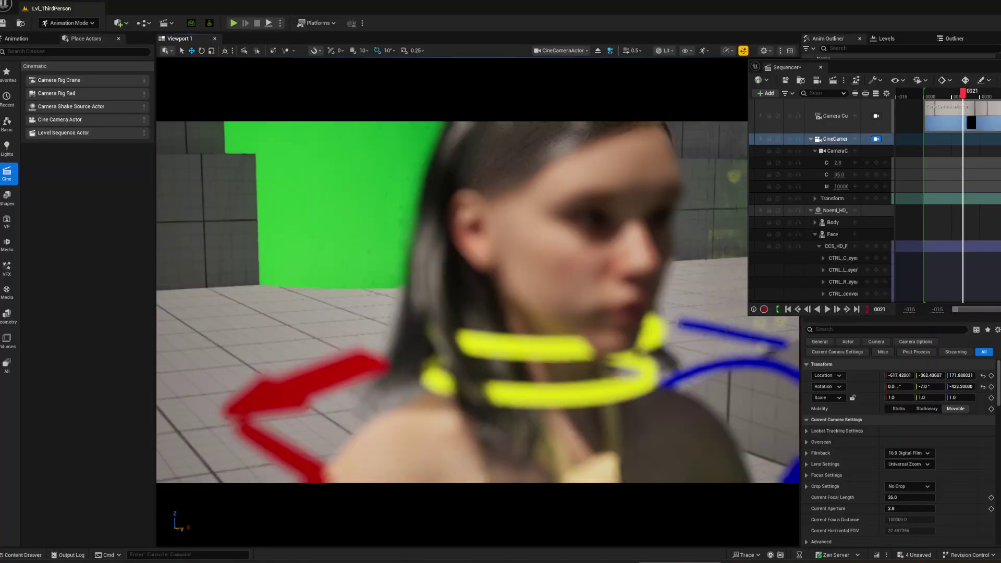
{"action": "right_click_drag", "start_coordinate": [501, 365], "coordinate": [486, 334]}
{"action": "scroll", "coordinate": [491, 344], "scroll_direction": "down", "scroll_amount": 1}
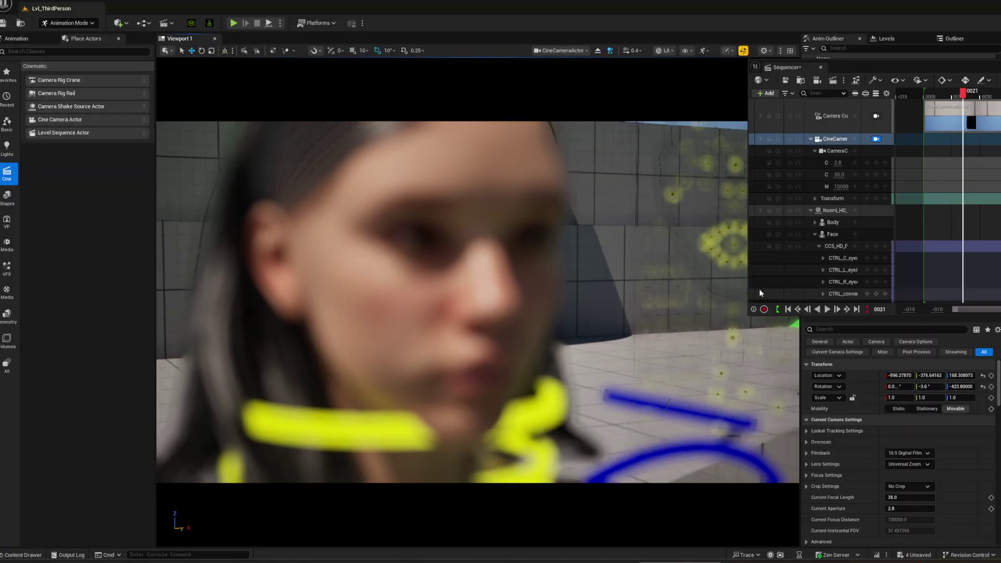
Set the cine camera's manual focus distance to about 51.3 to bring the face into focus, and refine the framing
{"action": "left_click", "coordinate": [812, 211]}
{"action": "left_click_drag", "start_coordinate": [841, 187], "coordinate": [815, 186]}
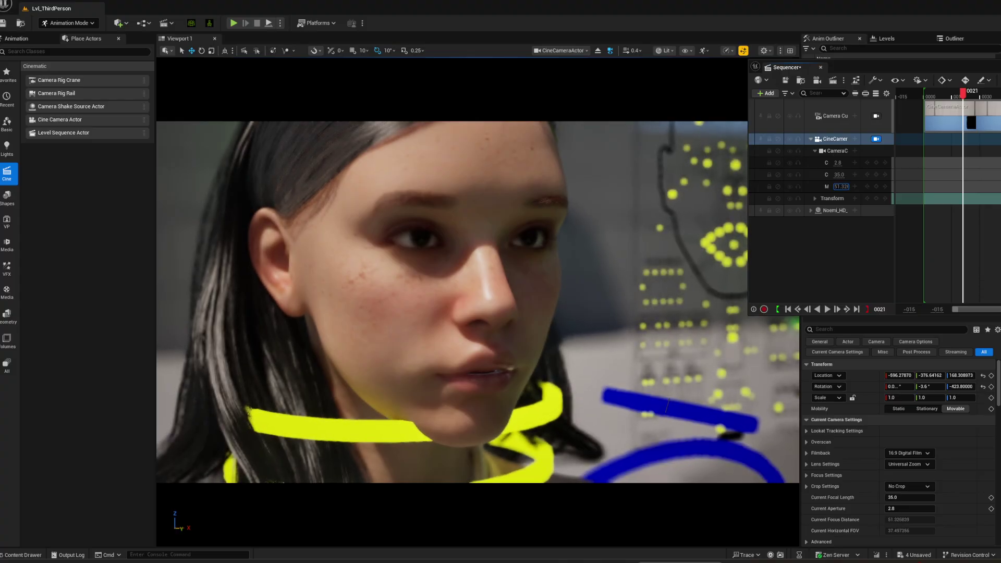
{"action": "right_click_drag", "start_coordinate": [602, 333], "coordinate": [588, 330]}
{"action": "scroll", "coordinate": [602, 332], "scroll_direction": "down", "scroll_amount": 3}
{"action": "key", "text": "d"}
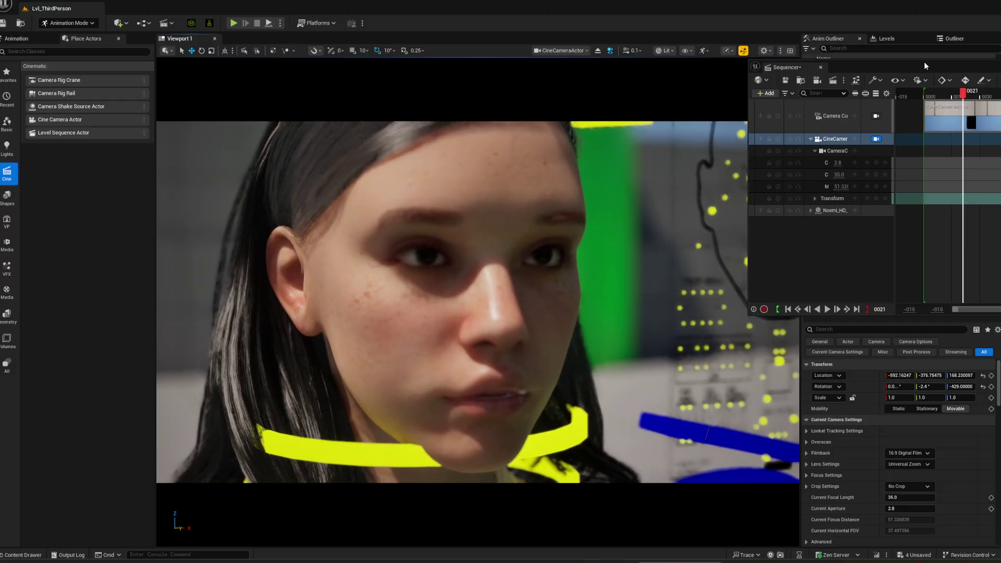
Move the CTRL_C_eye control slightly on the facial board to turn the character's gaze toward the camera
{"action": "left_click_drag", "start_coordinate": [924, 62], "coordinate": [1000, 84]}
{"action": "left_click", "coordinate": [783, 182]}
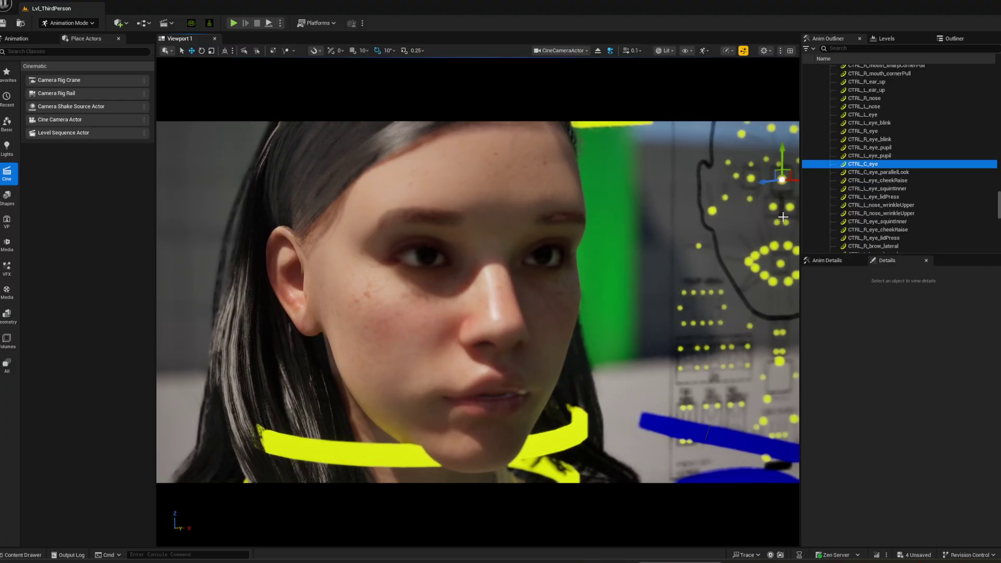
{"action": "left_click_drag", "start_coordinate": [782, 181], "coordinate": [780, 184]}
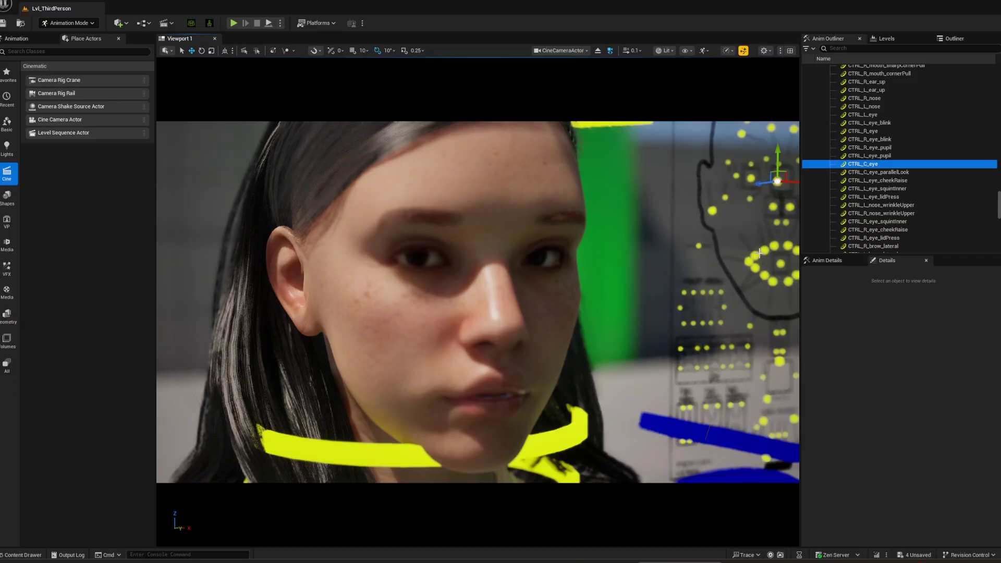
Nudge the CTRL_C_mouth control, and adjust CTRL_R_mouth_cornerPull and CTRL_R_mouth_upperLipRaise together to shape the mouth's expression
{"action": "left_click", "coordinate": [781, 267]}
{"action": "mouse_move", "coordinate": [781, 262]}
{"action": "left_mouse_down"}
{"action": "mouse_move", "coordinate": [780, 272]}
{"action": "mouse_move", "coordinate": [779, 261]}
{"action": "left_mouse_up"}
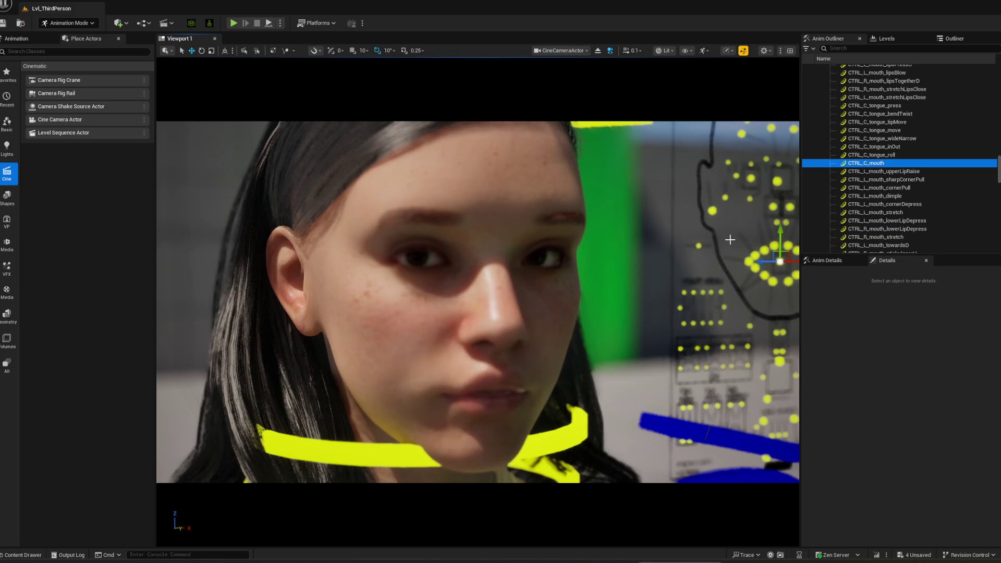
{"action": "left_click", "coordinate": [757, 254]}
{"action": "left_click", "coordinate": [779, 246], "text": "shift"}
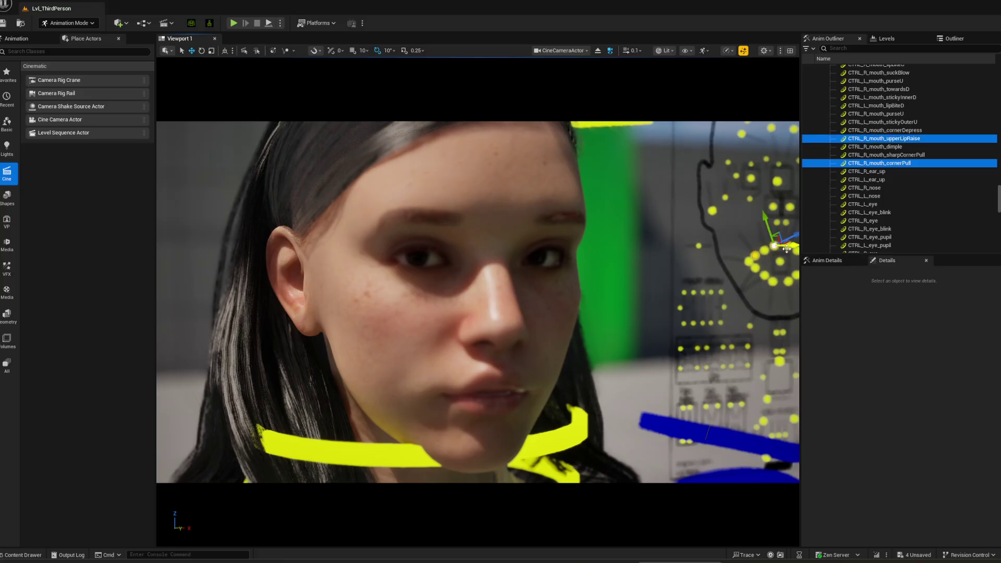
{"action": "left_click_drag", "start_coordinate": [771, 243], "coordinate": [770, 235]}
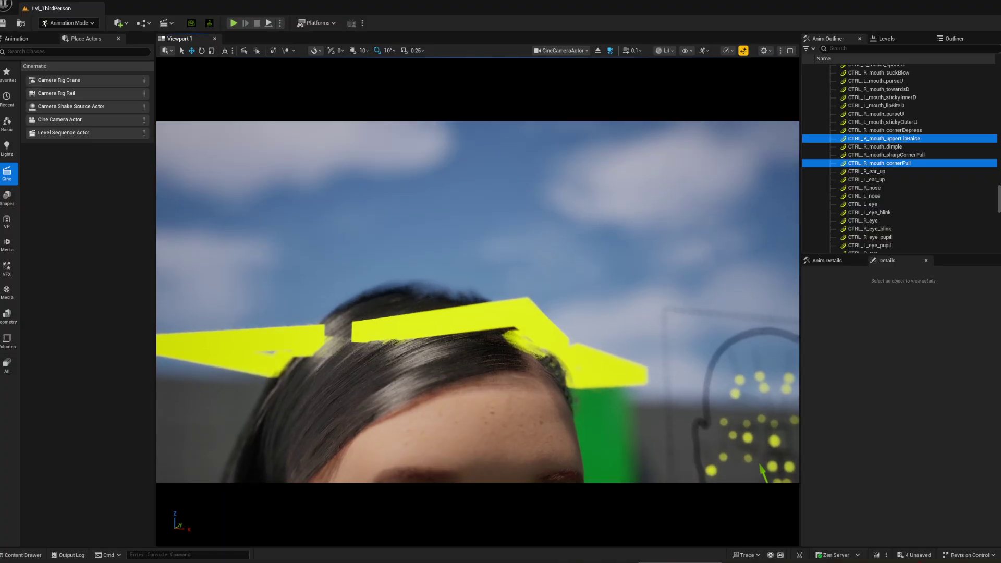
Select the SM_SkySphere actor behind the character and look through its details
{"action": "left_click", "coordinate": [578, 230]}
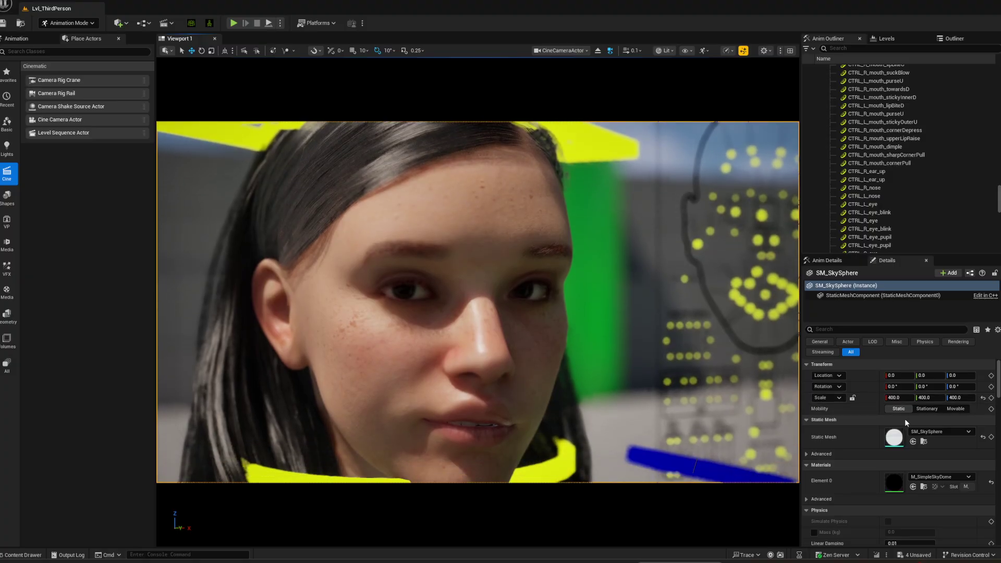
{"action": "scroll", "coordinate": [900, 474], "scroll_direction": "down", "scroll_amount": 2}
{"action": "scroll", "coordinate": [894, 472], "scroll_direction": "up", "scroll_amount": 2}
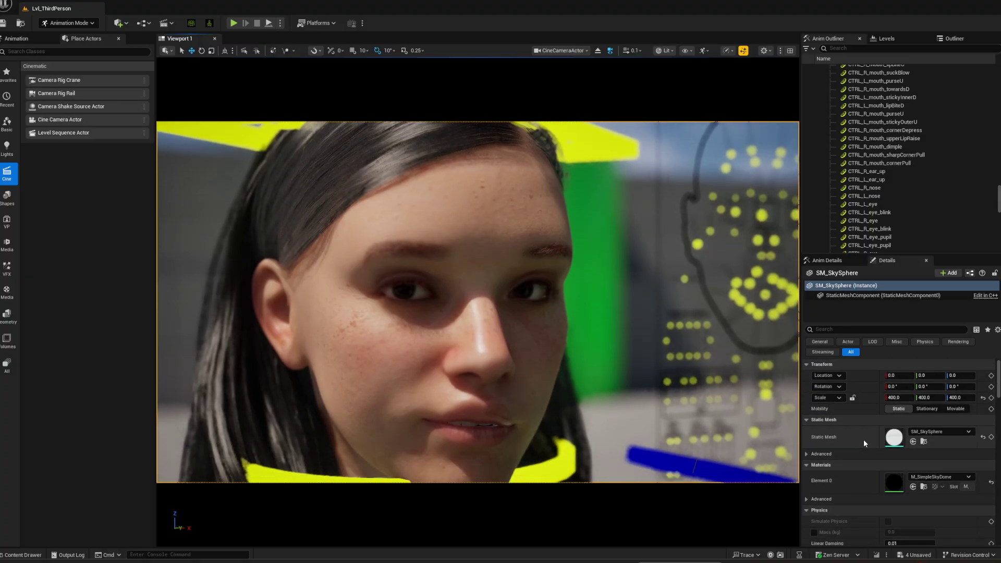